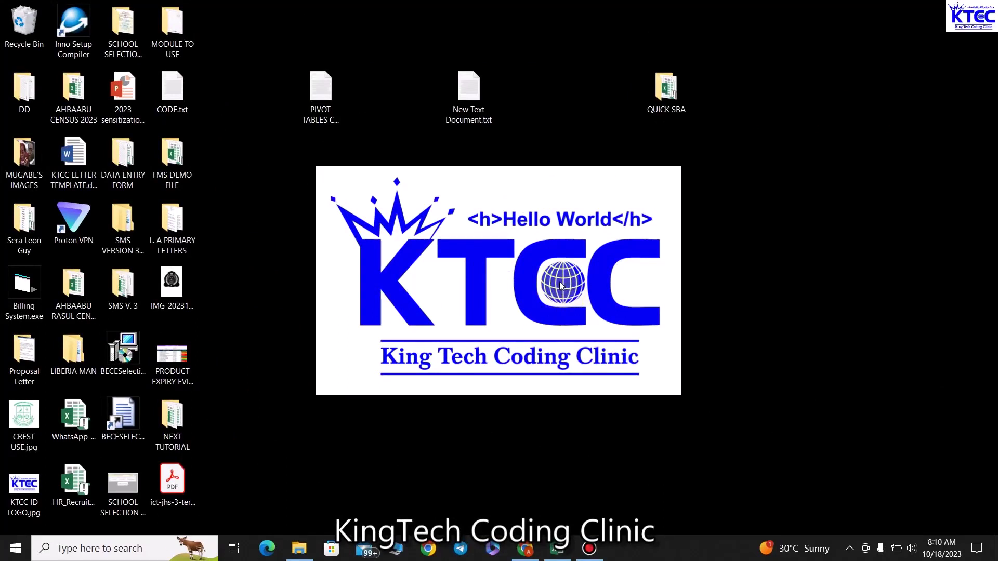
Step: Switch to the DATA SET.xlsx workbook in Excel
click(557, 549)
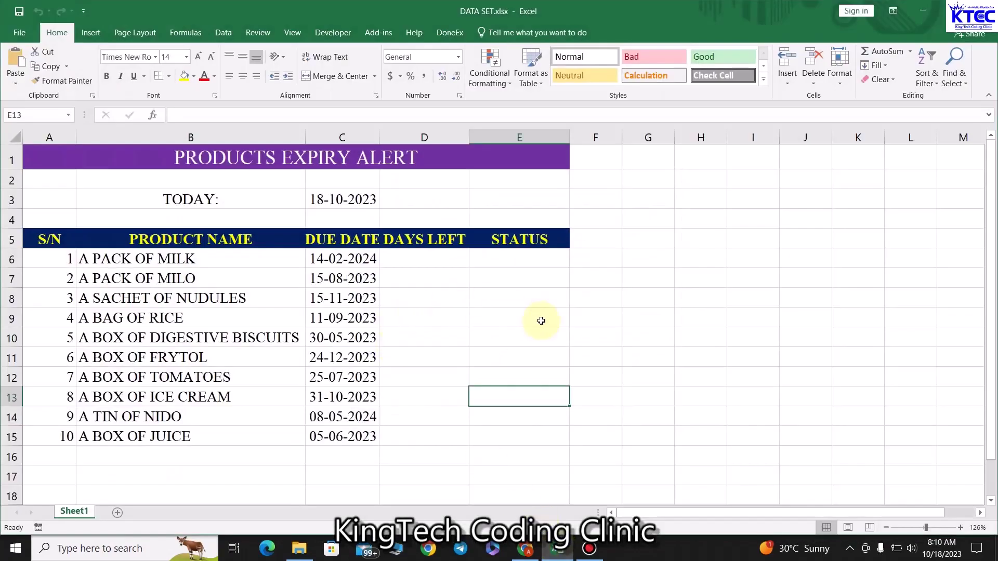
click(541, 318)
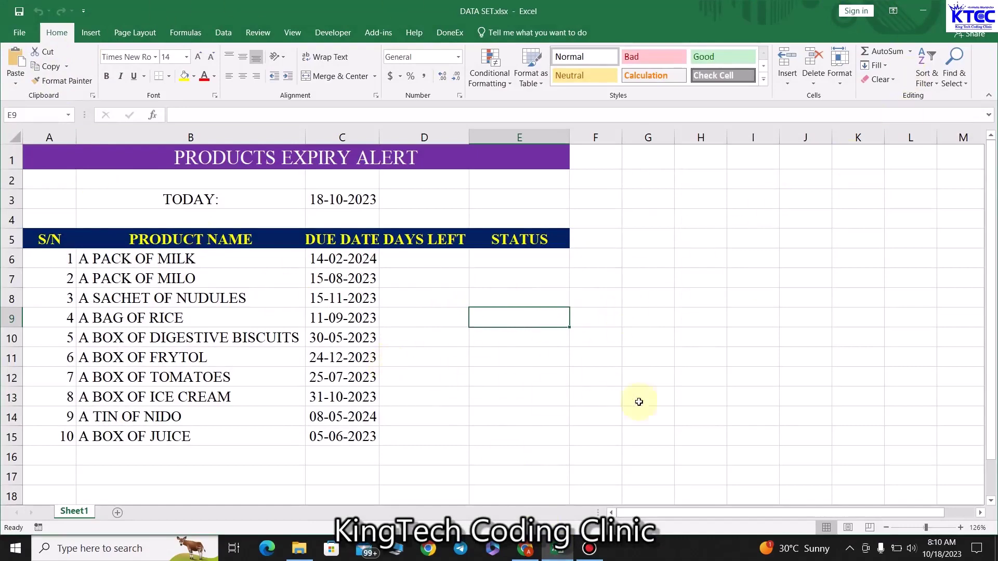
click(671, 304)
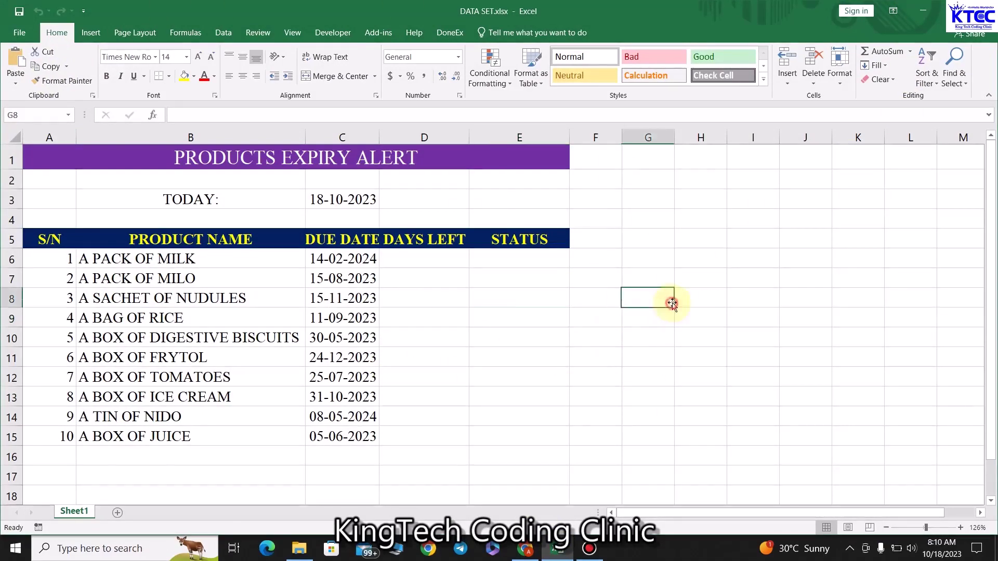
click(691, 235)
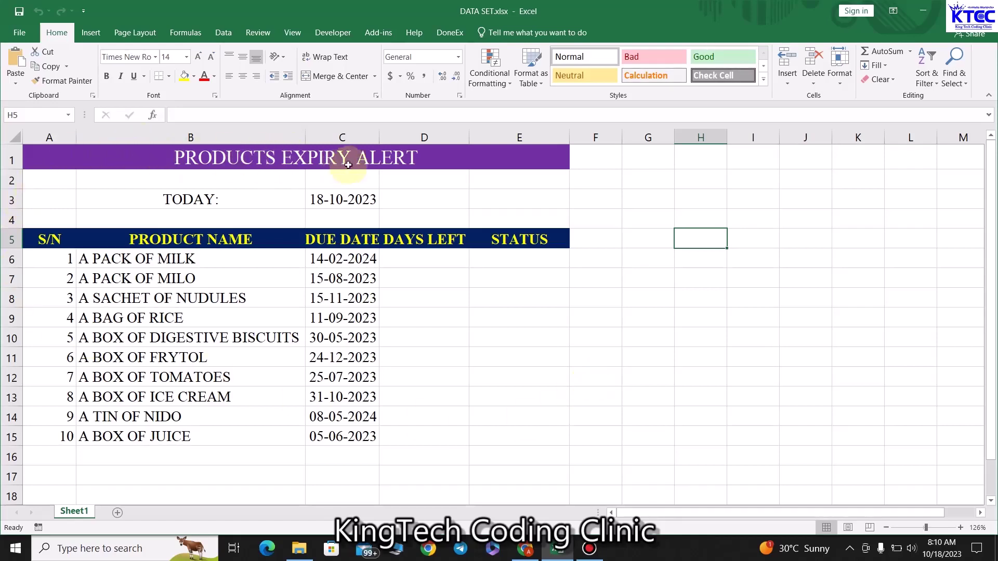
Step: Examine the TODAY date formula in C3 and the DAYS LEFT and STATUS columns of the product table
click(216, 198)
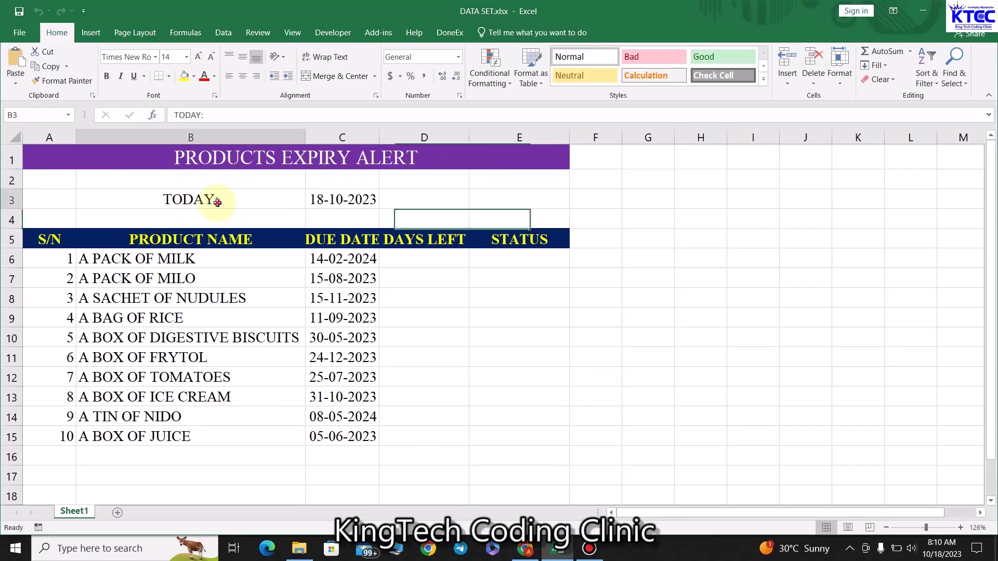
click(336, 199)
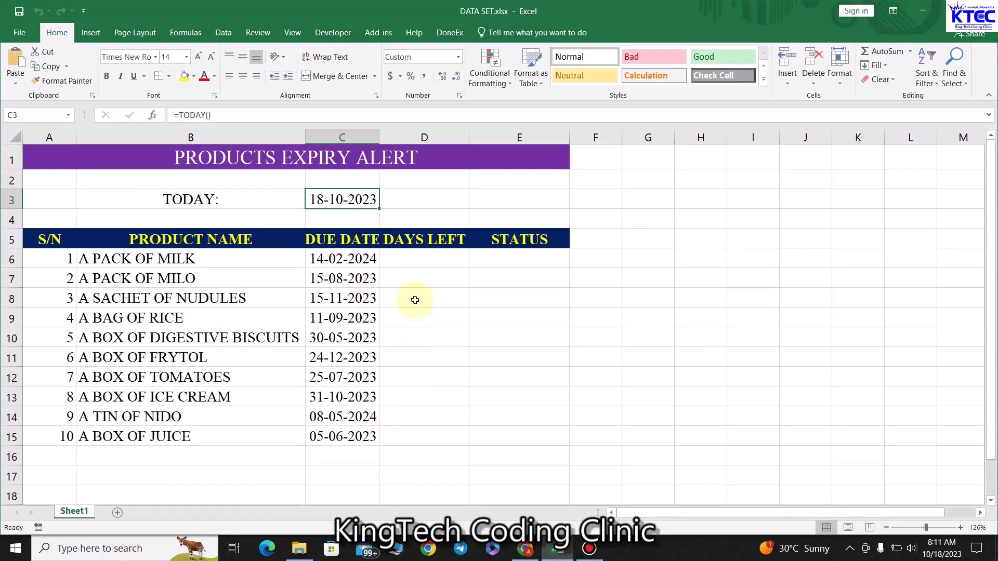
click(426, 258)
click(432, 276)
click(430, 293)
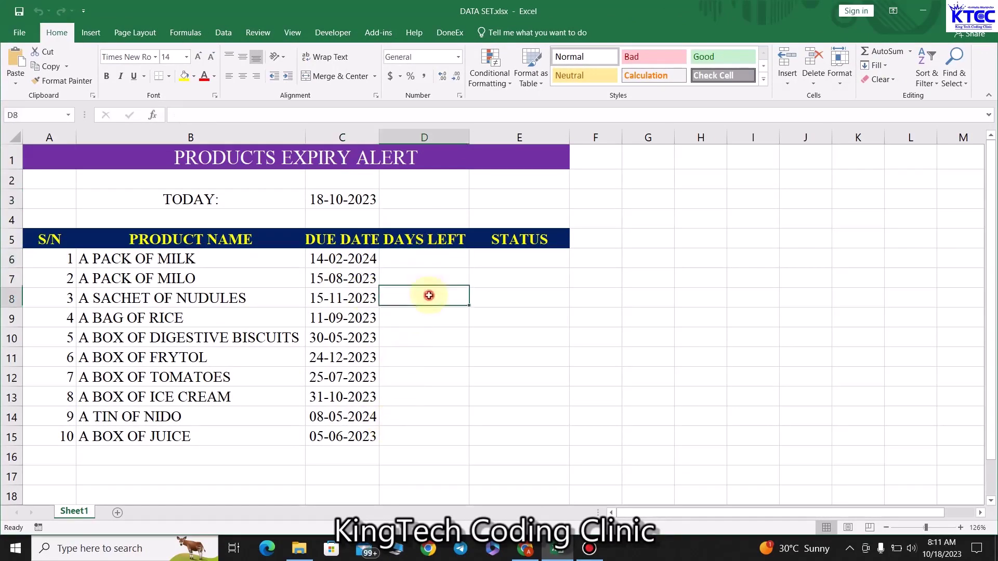
click(436, 260)
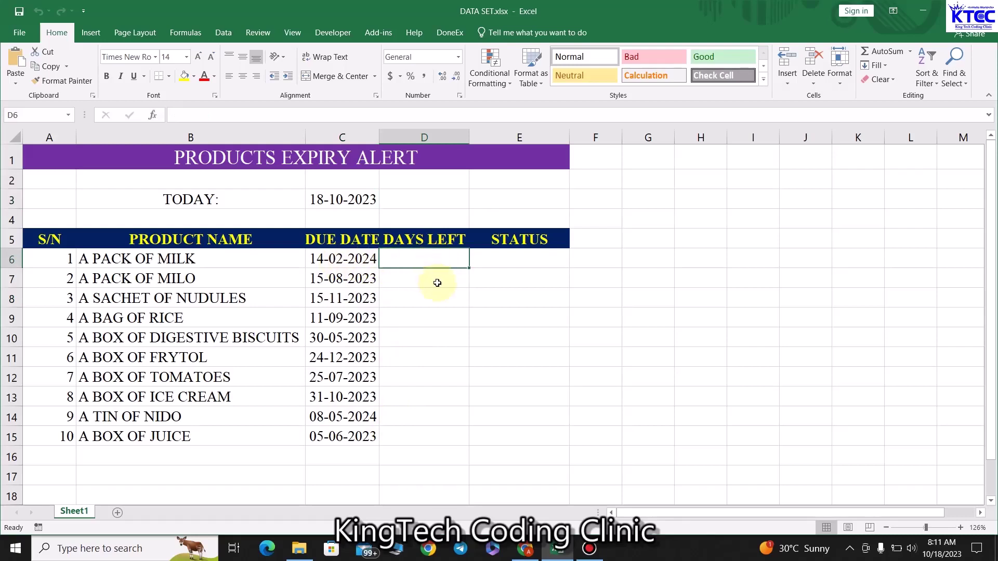
click(511, 256)
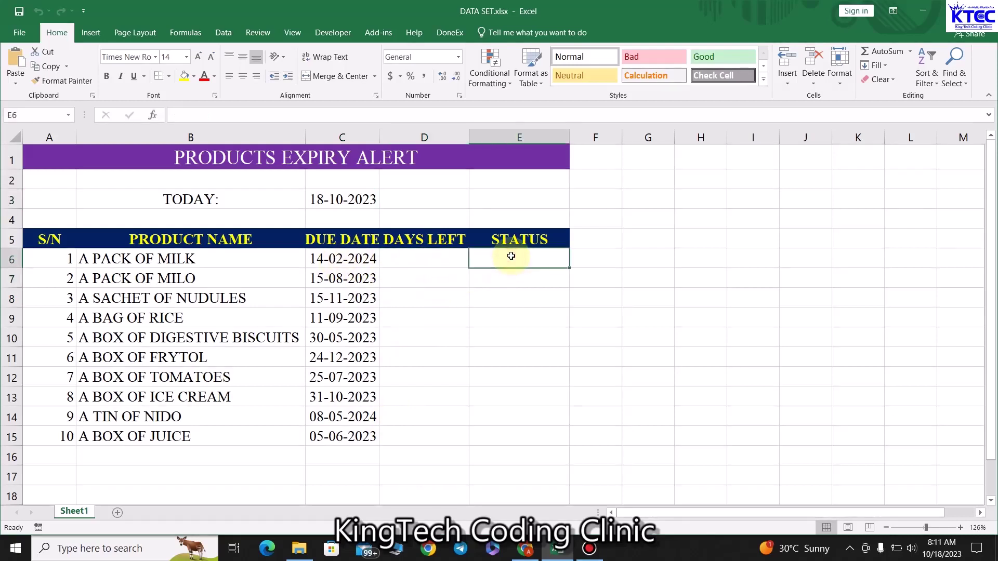
click(521, 282)
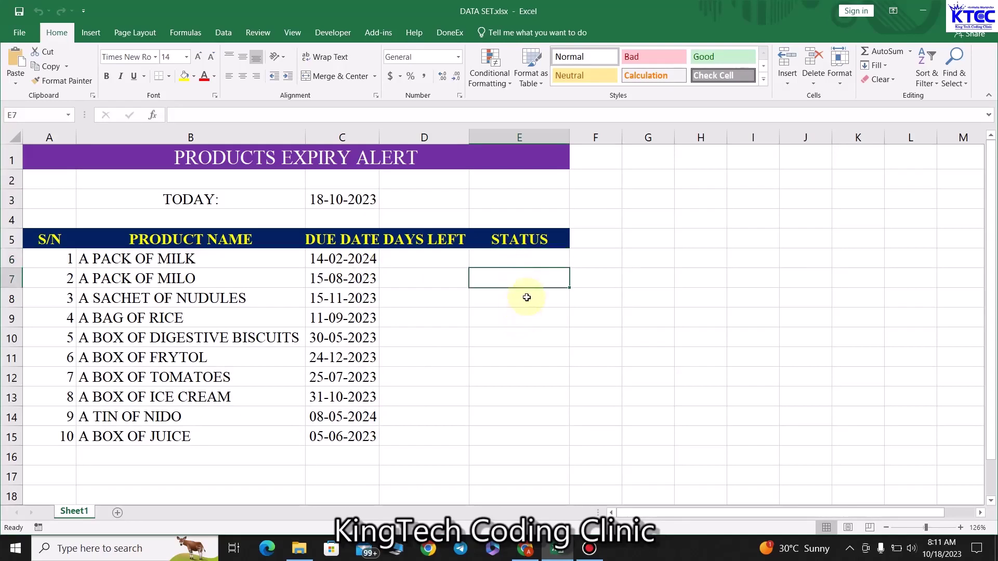
click(437, 258)
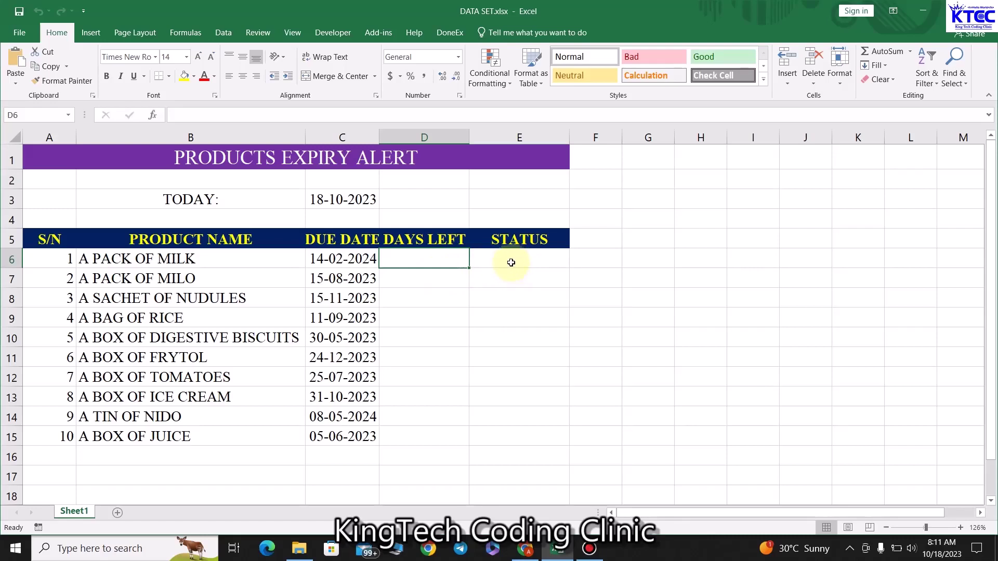
click(436, 277)
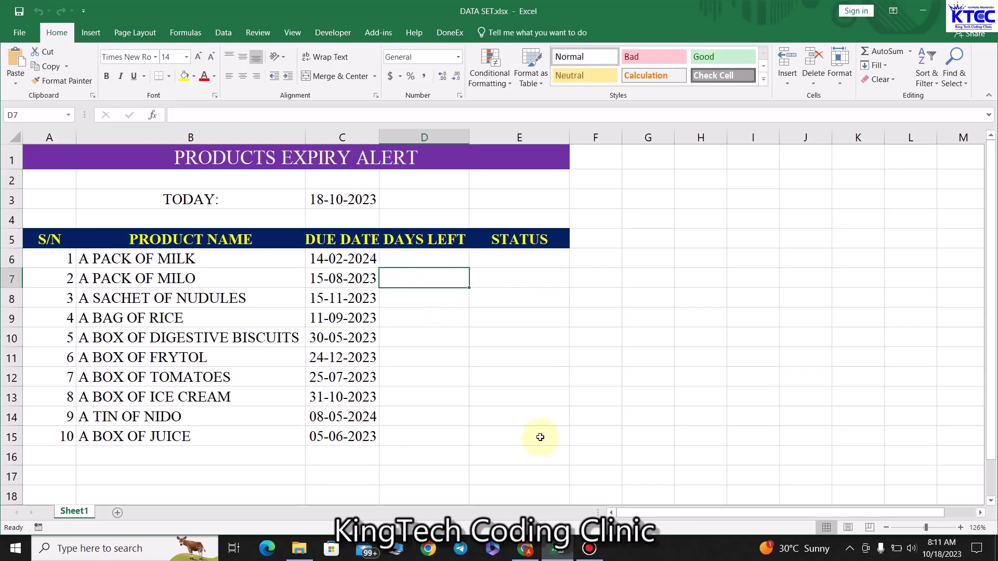
click(544, 263)
click(535, 350)
click(530, 376)
click(531, 283)
click(531, 260)
click(532, 307)
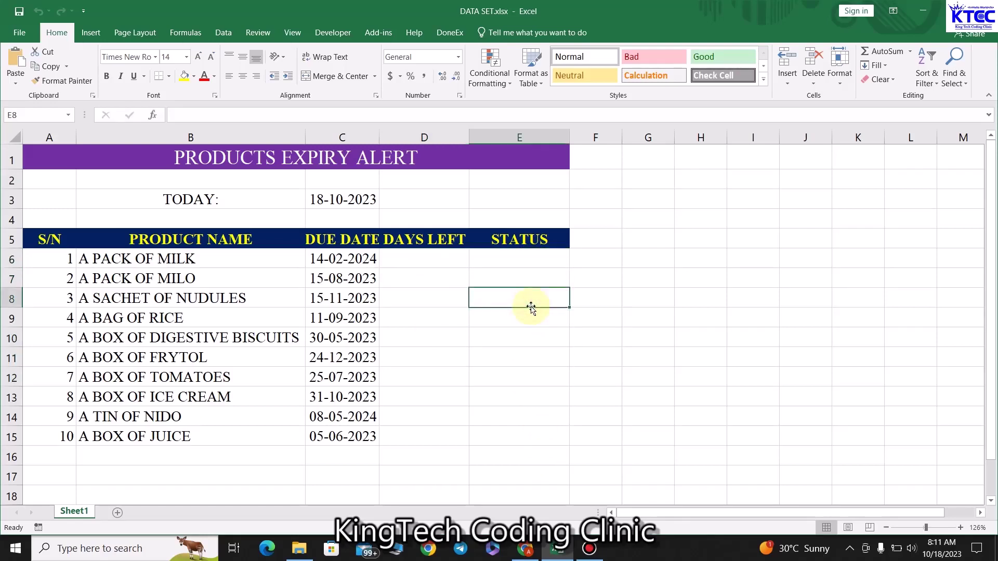
click(425, 256)
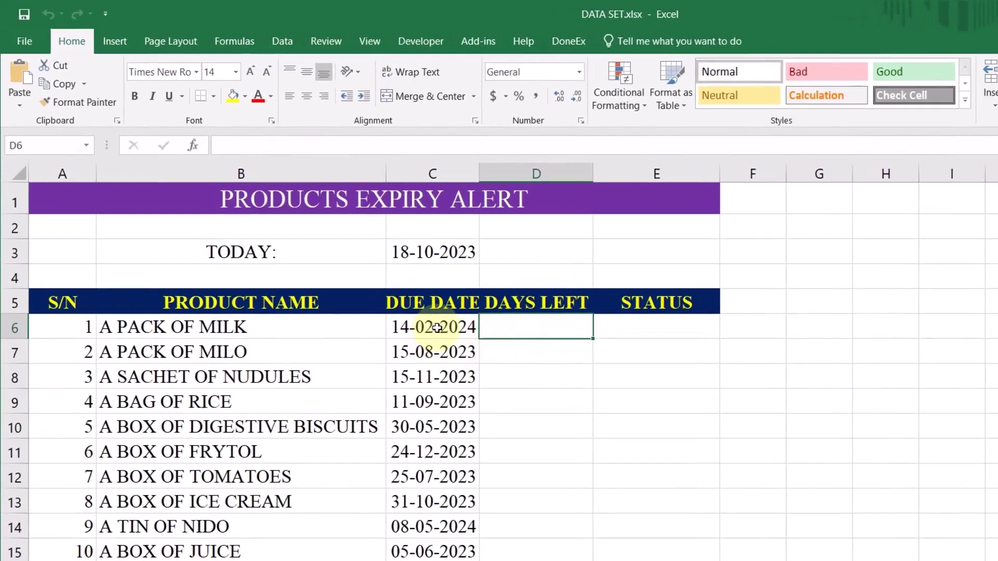
drag(437, 325, 450, 546)
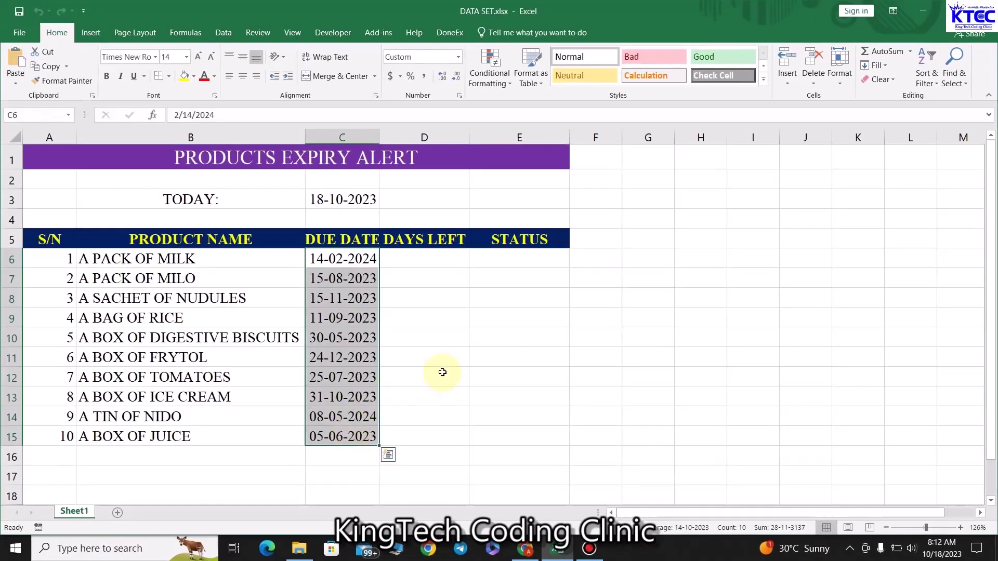
click(224, 32)
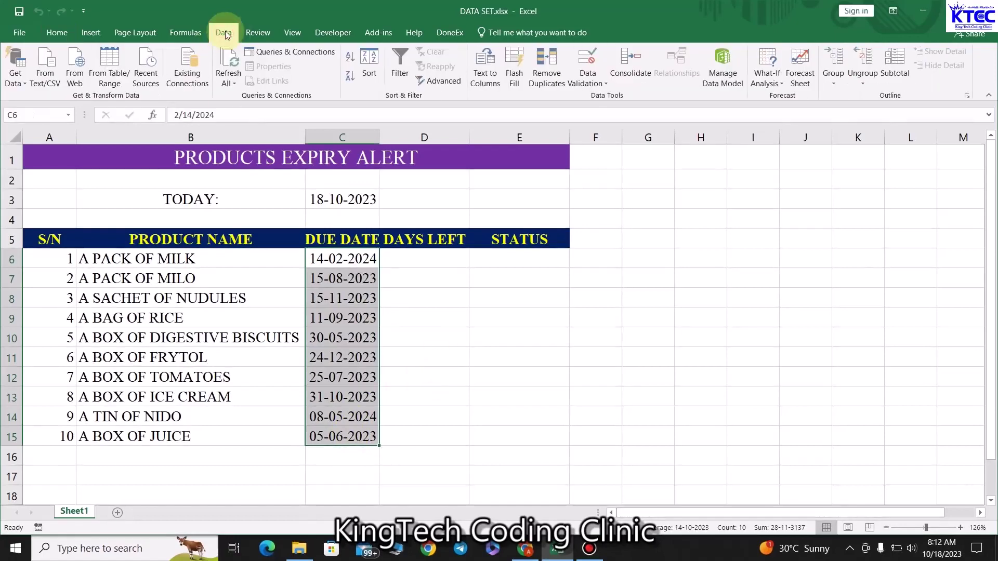
click(488, 82)
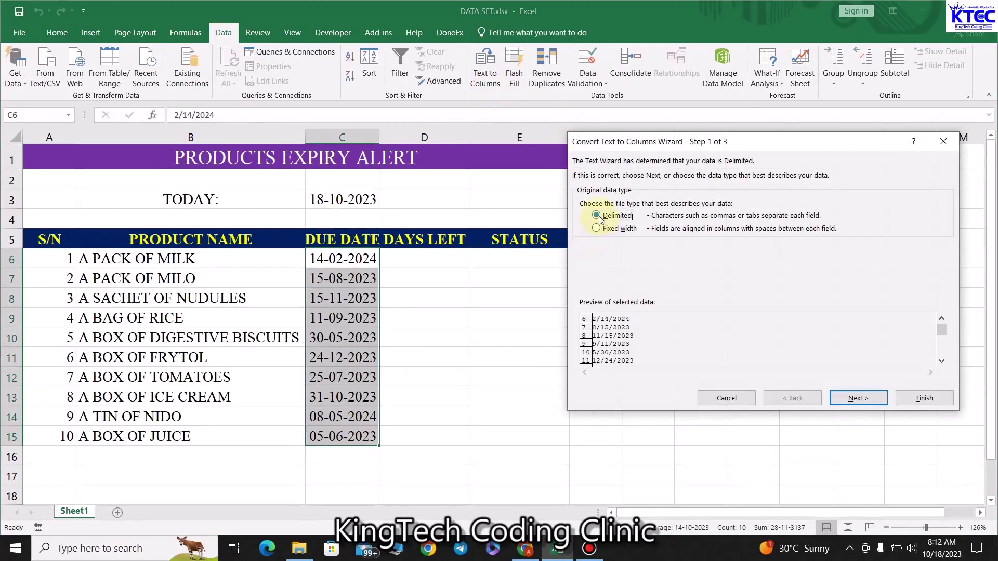
click(856, 398)
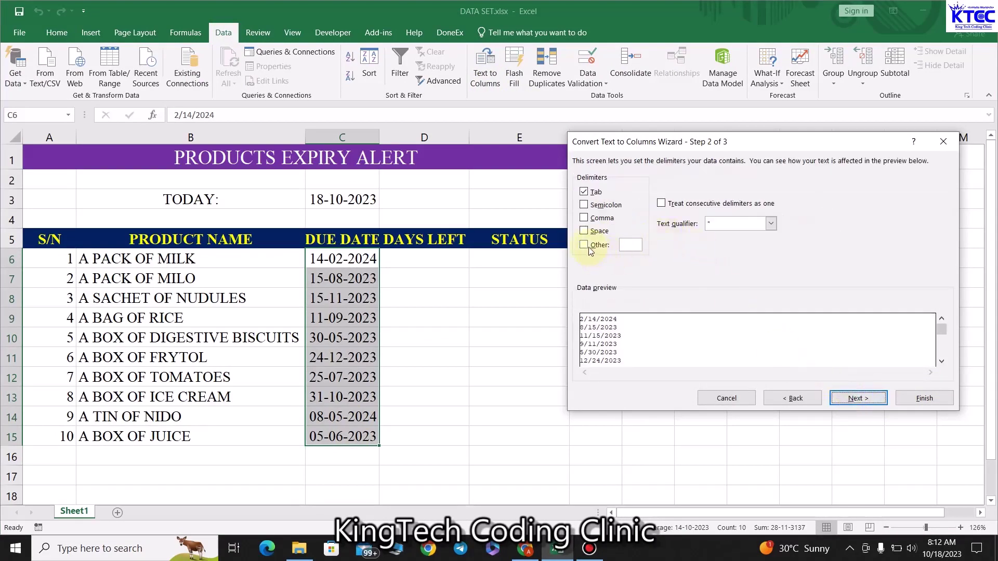
click(866, 399)
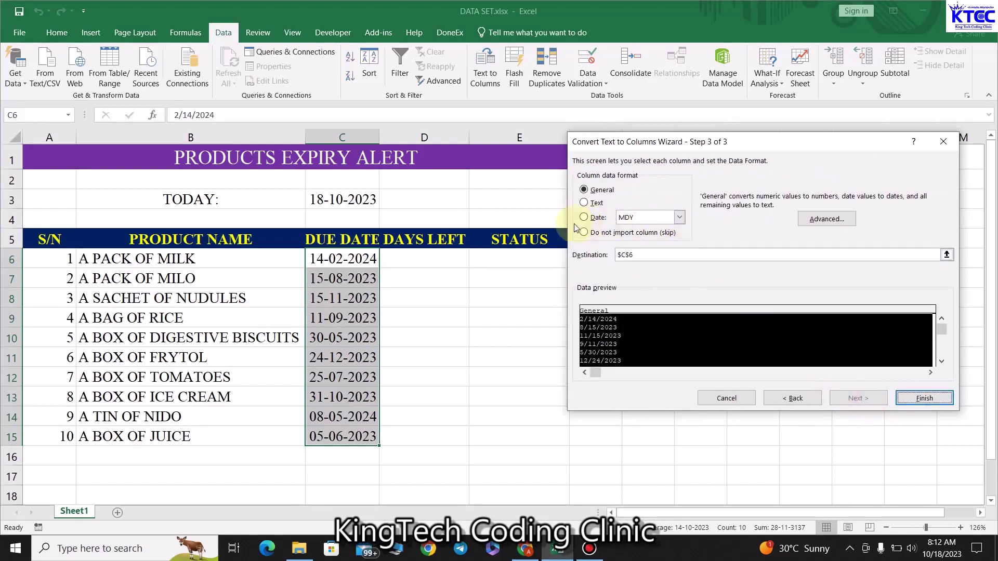
click(680, 217)
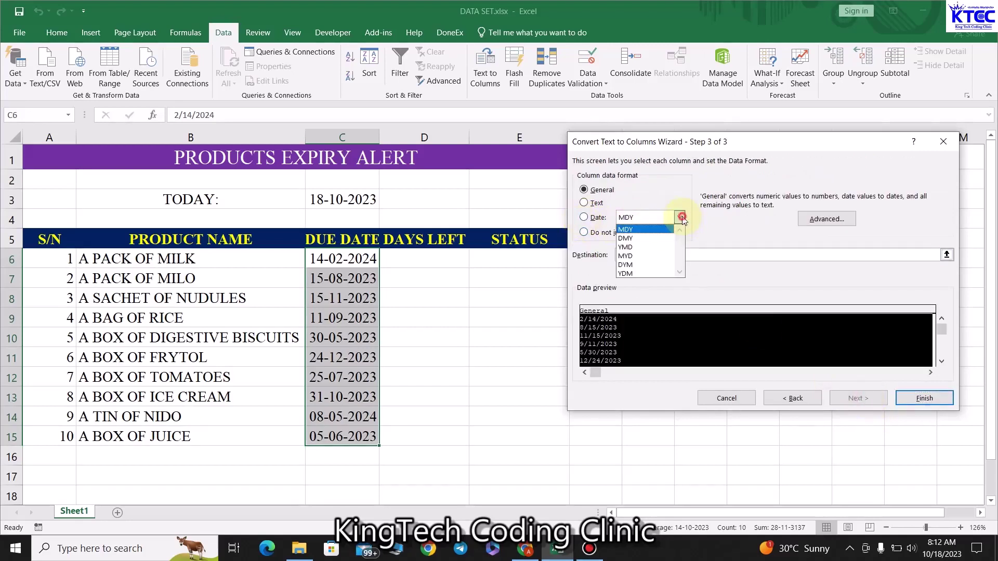
click(942, 143)
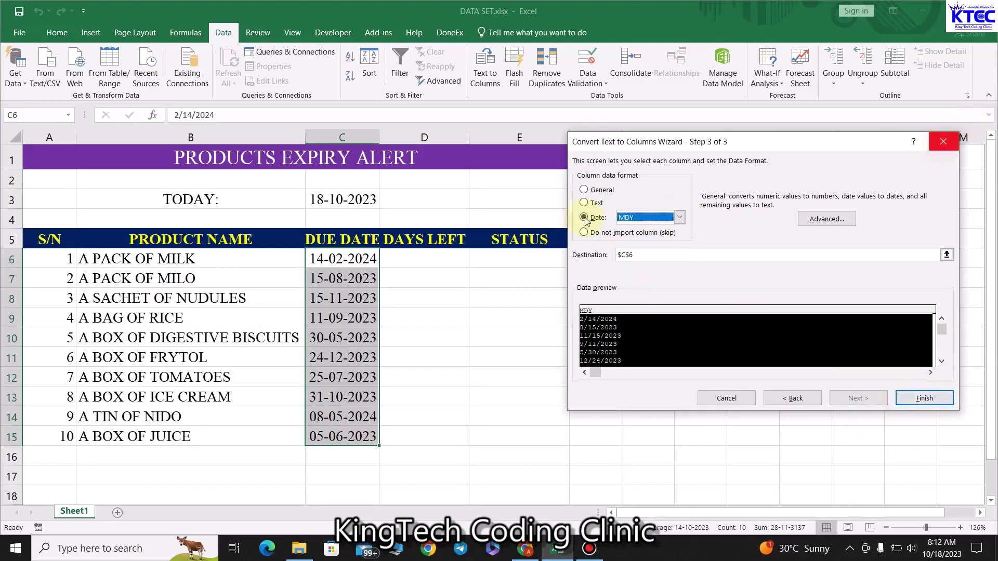
click(728, 398)
click(595, 376)
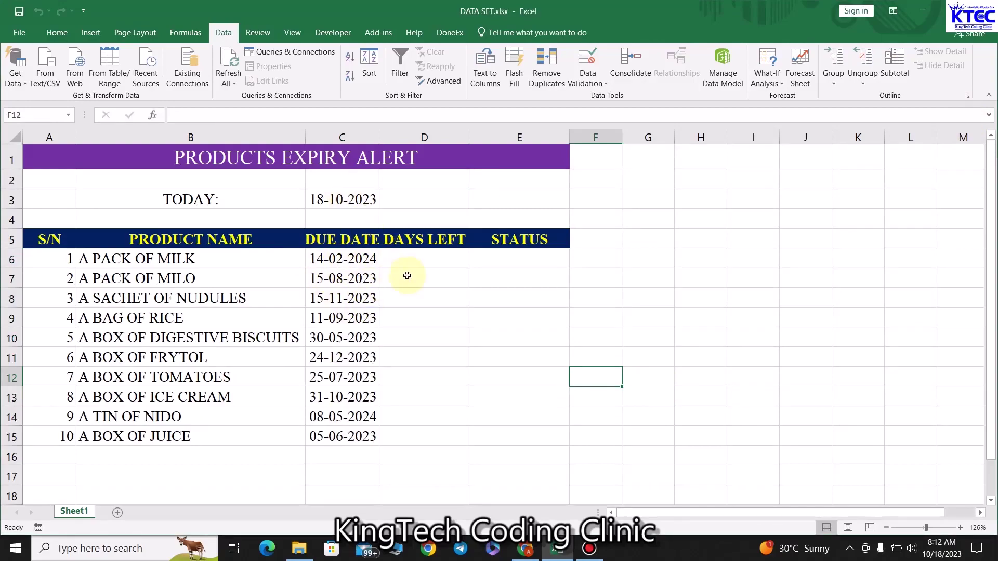
Step: Enter the formula =C6-$C$3 in D6 to calculate the days left for the pack of milk
click(420, 259)
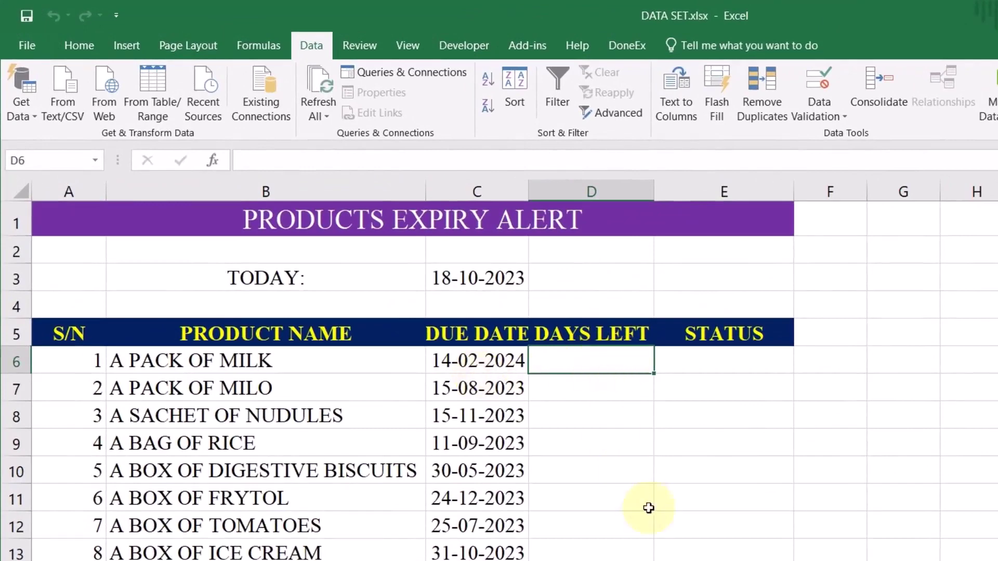
text(=)
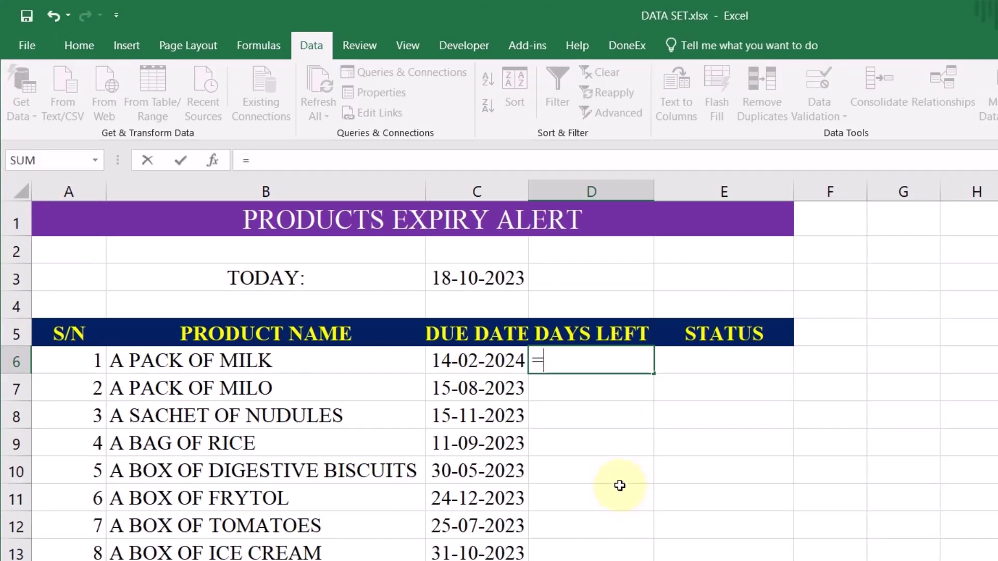
click(491, 363)
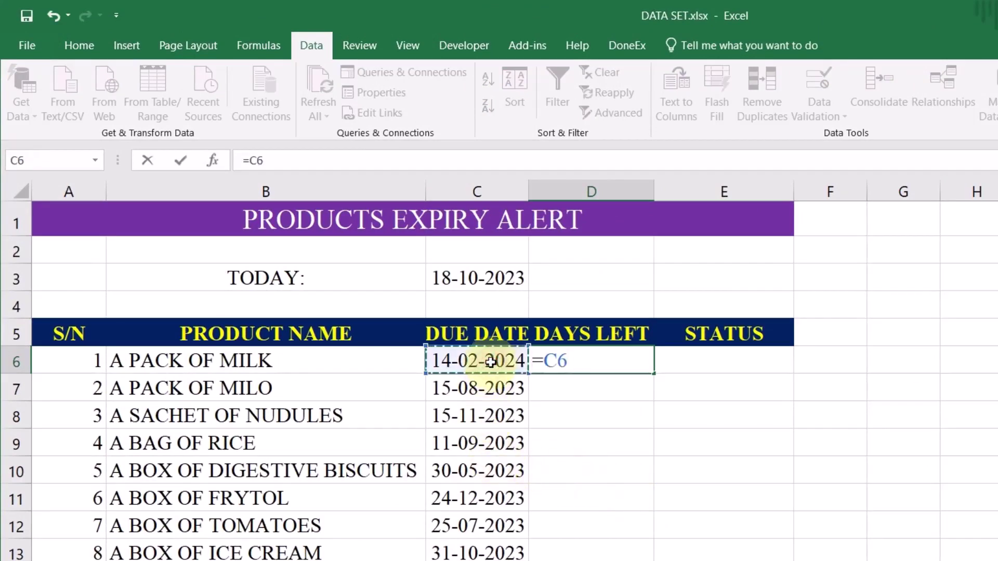
text(-)
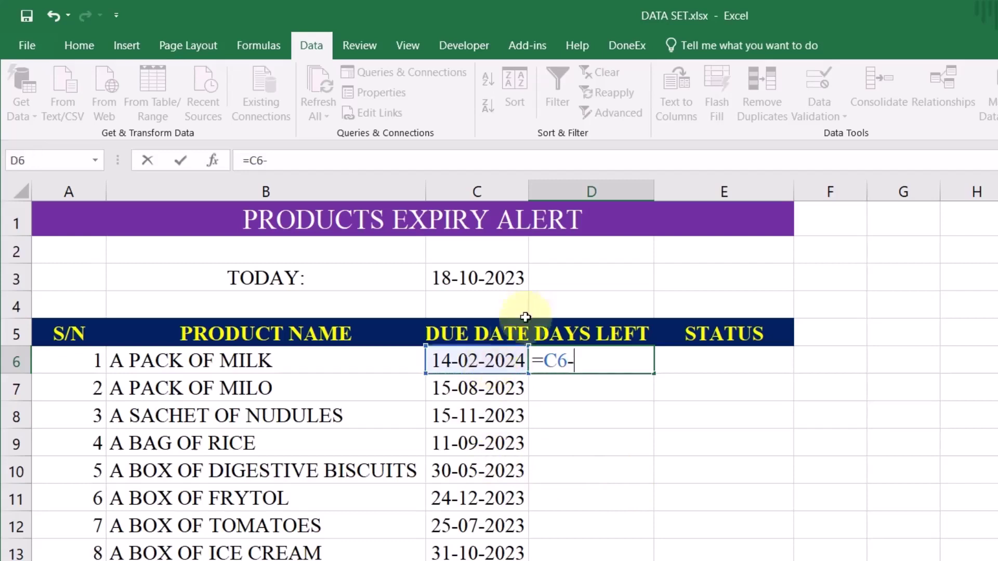
click(510, 277)
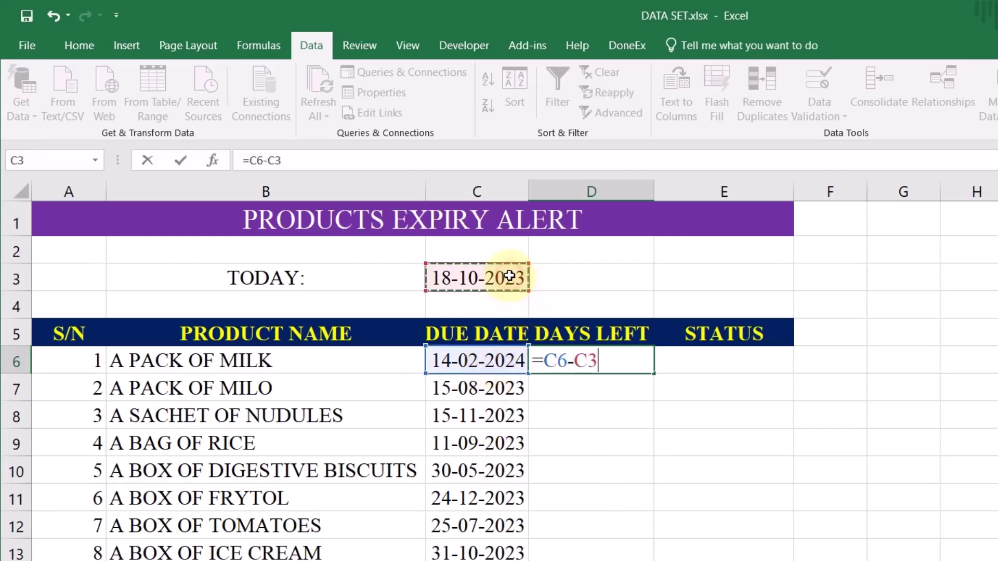
click(578, 360)
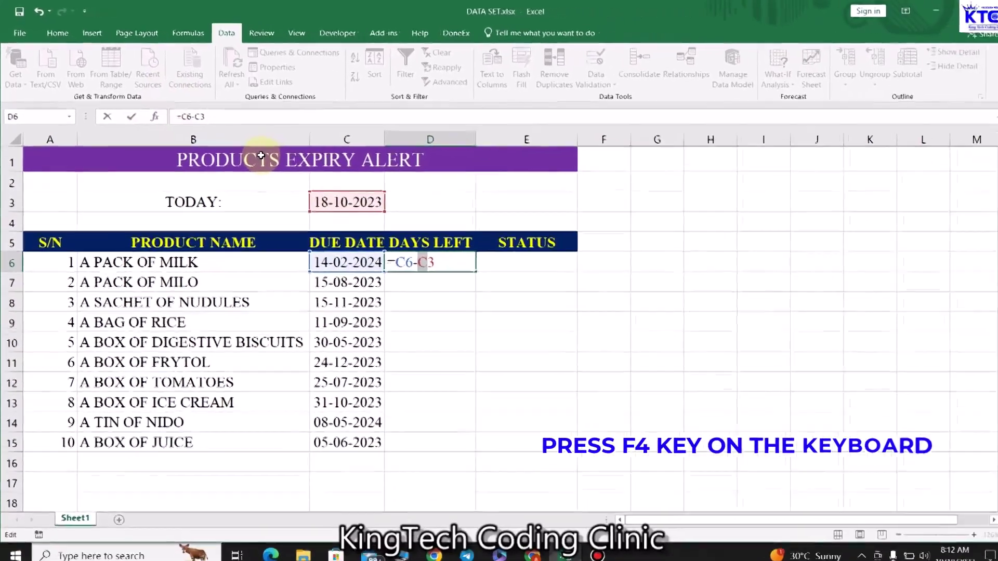
key(F4)
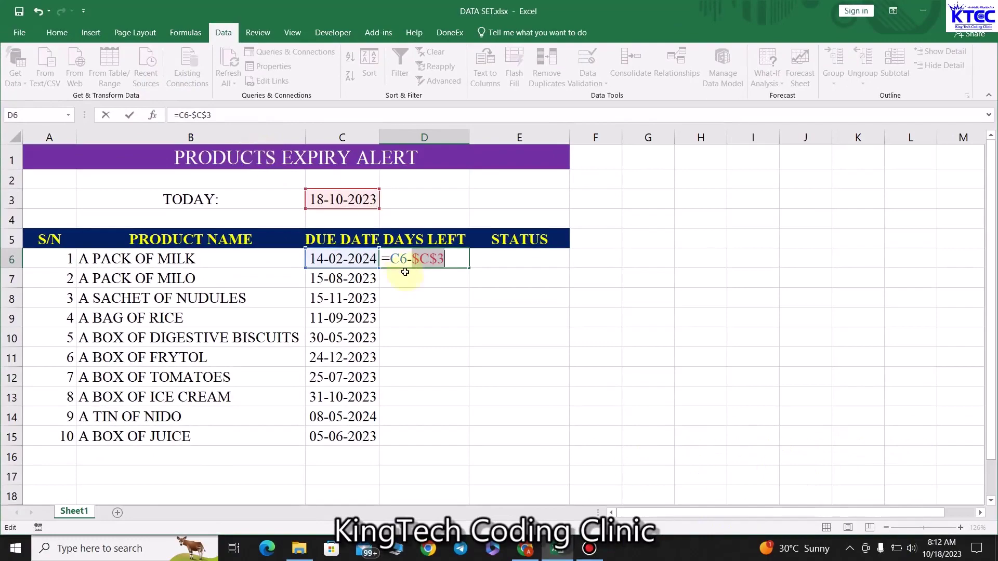
key(Return)
Step: Fill the days-left formula from D6 down to D15 for all remaining products
click(452, 259)
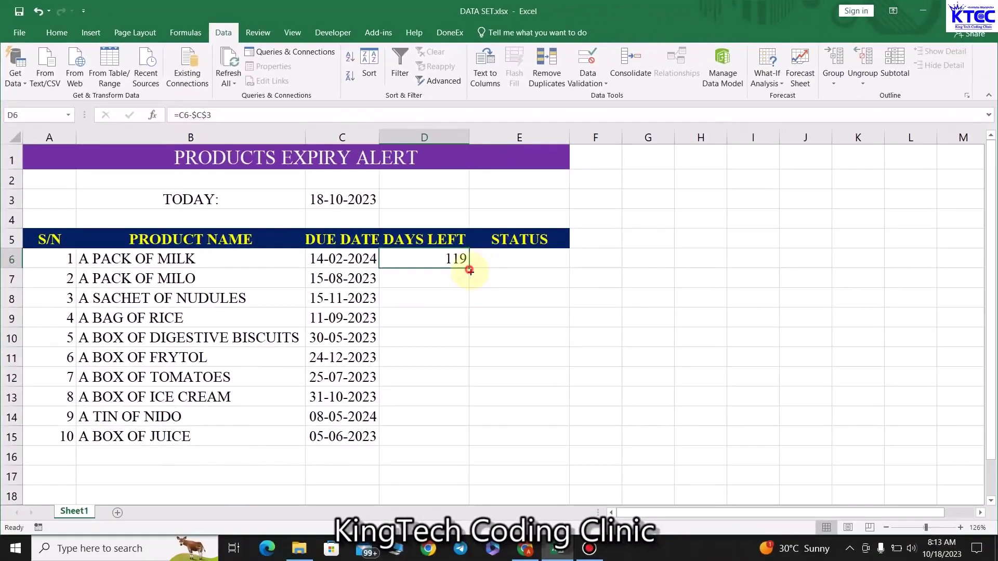
drag(469, 270, 470, 443)
click(537, 344)
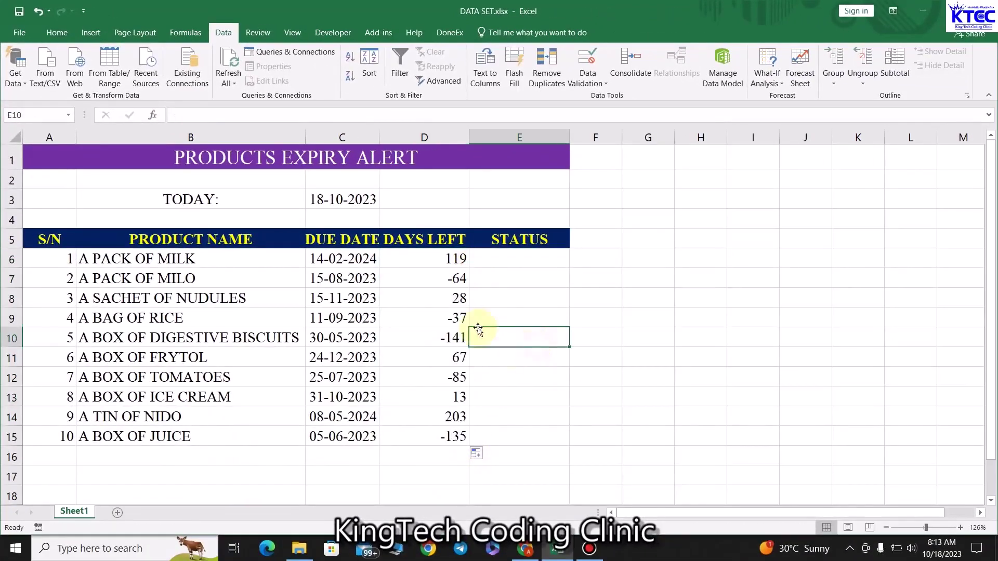
Step: Examine the DAYS LEFT results in D6 to D15, comparing each product's remaining days with its due date
click(434, 258)
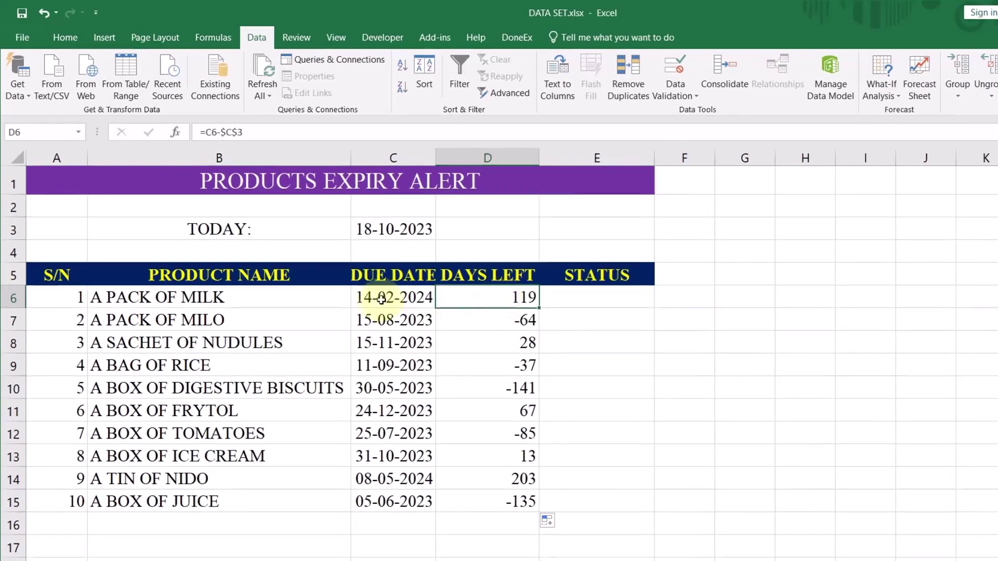
click(496, 323)
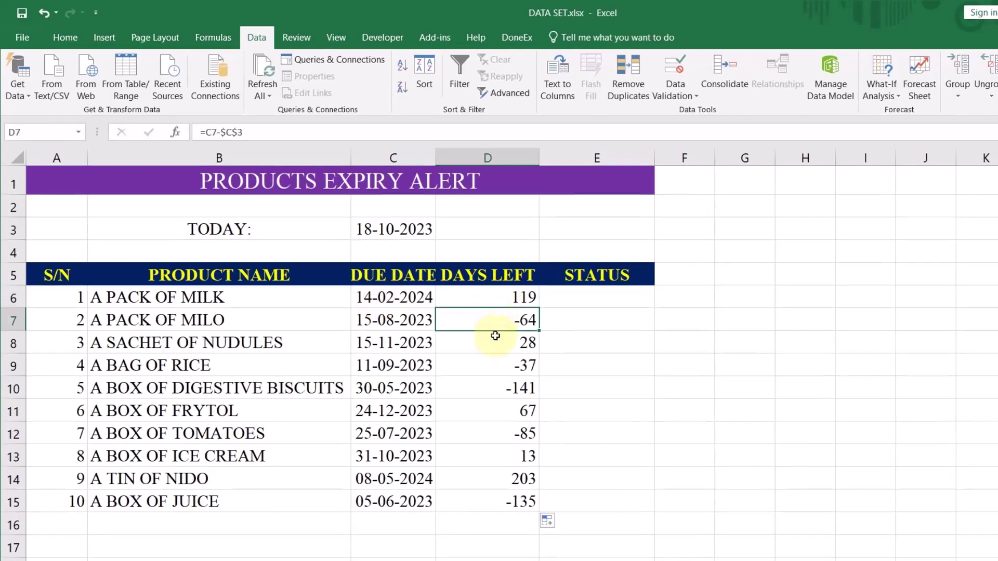
click(494, 343)
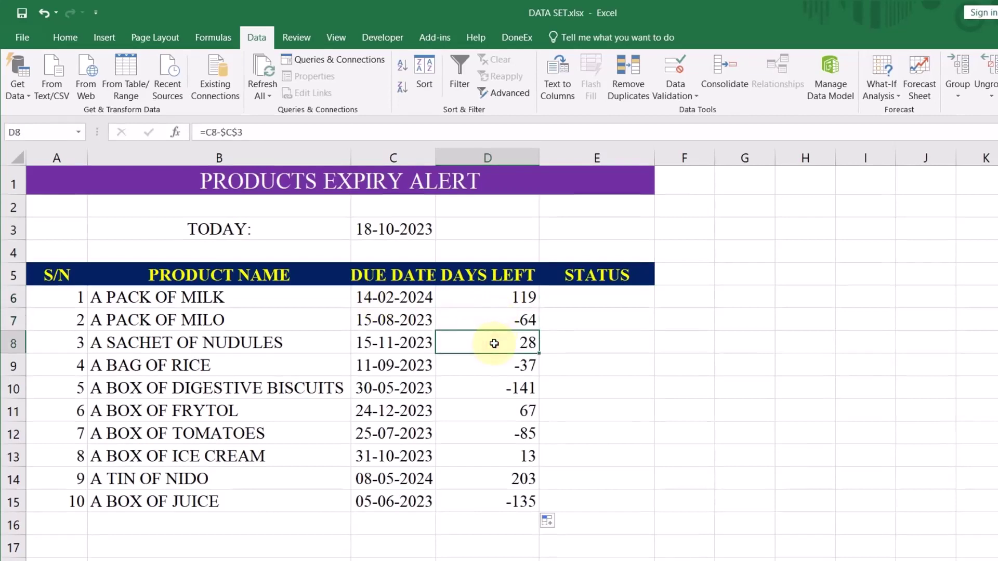
click(505, 367)
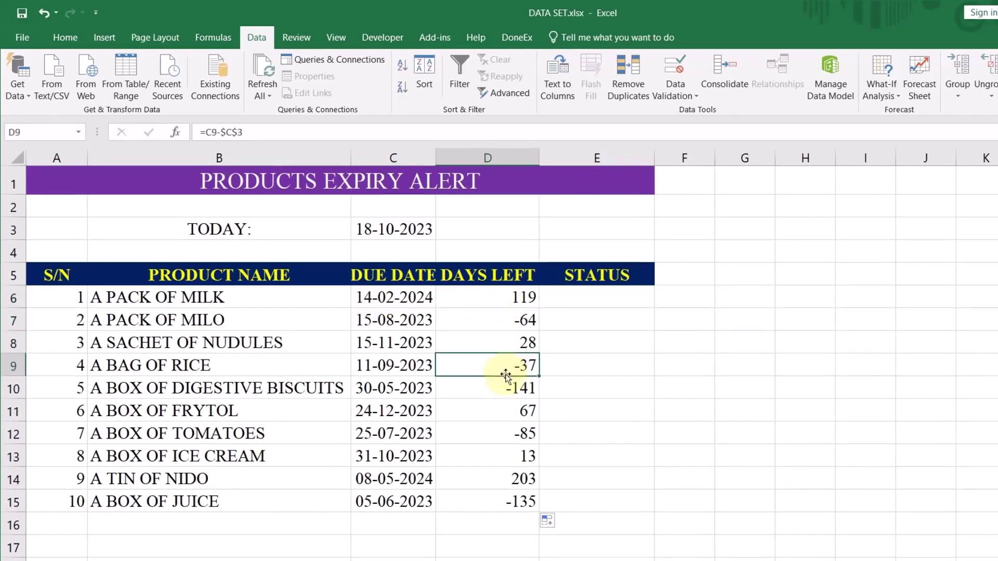
click(505, 392)
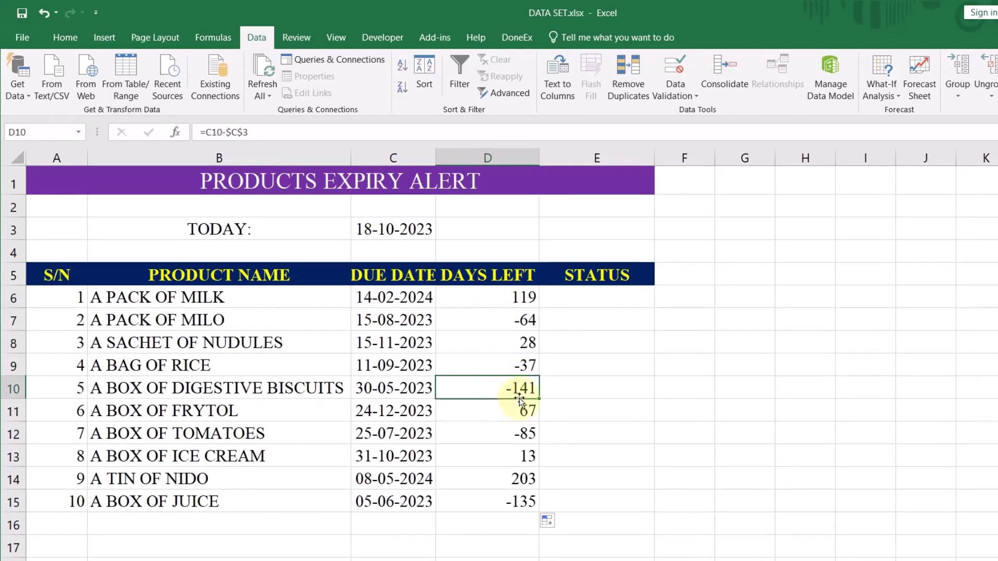
click(528, 318)
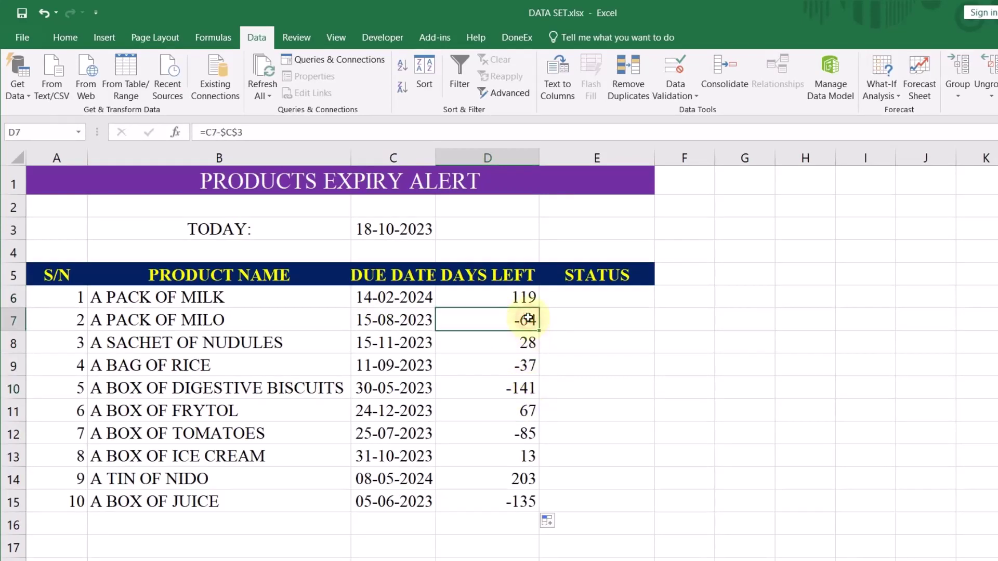
click(514, 411)
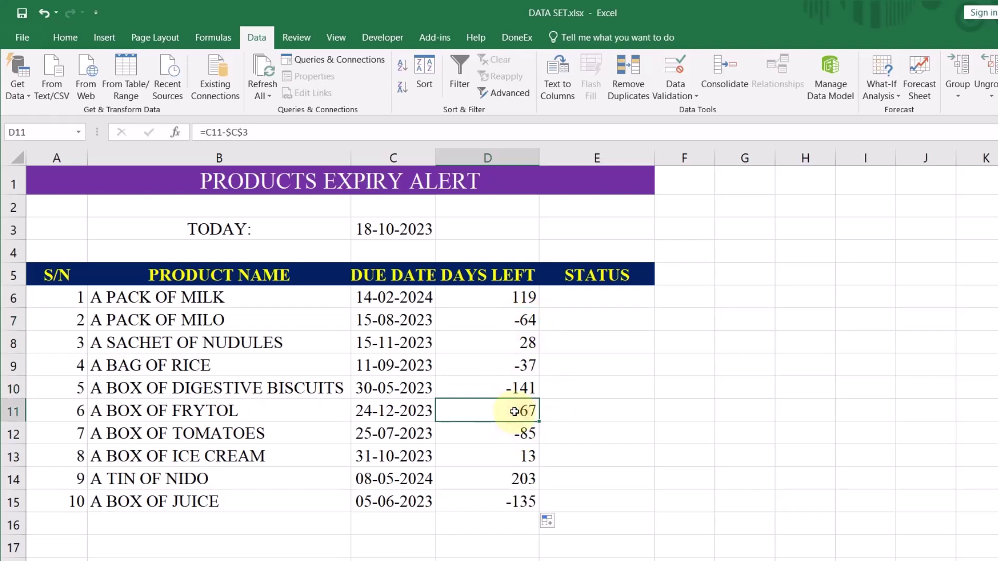
click(522, 436)
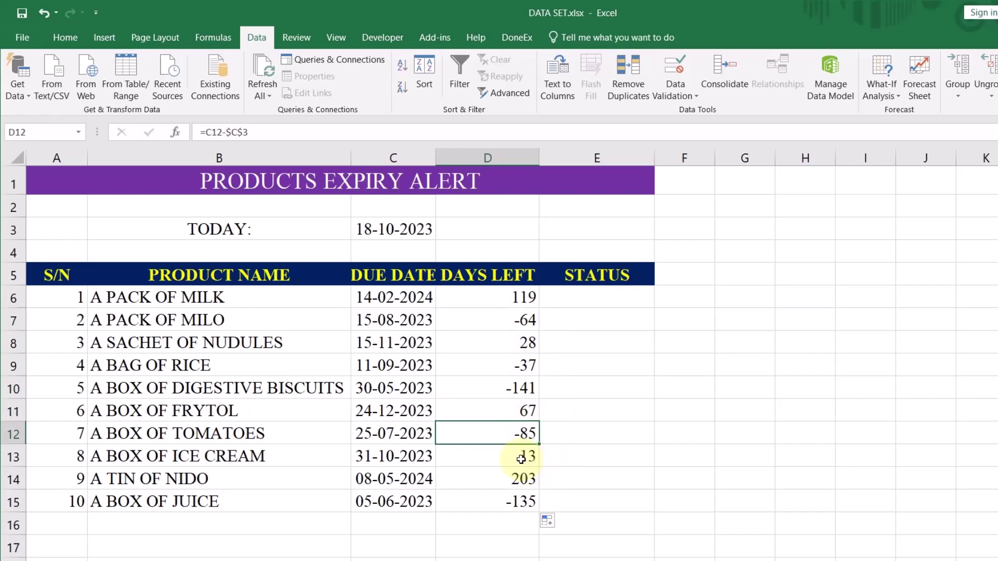
click(521, 459)
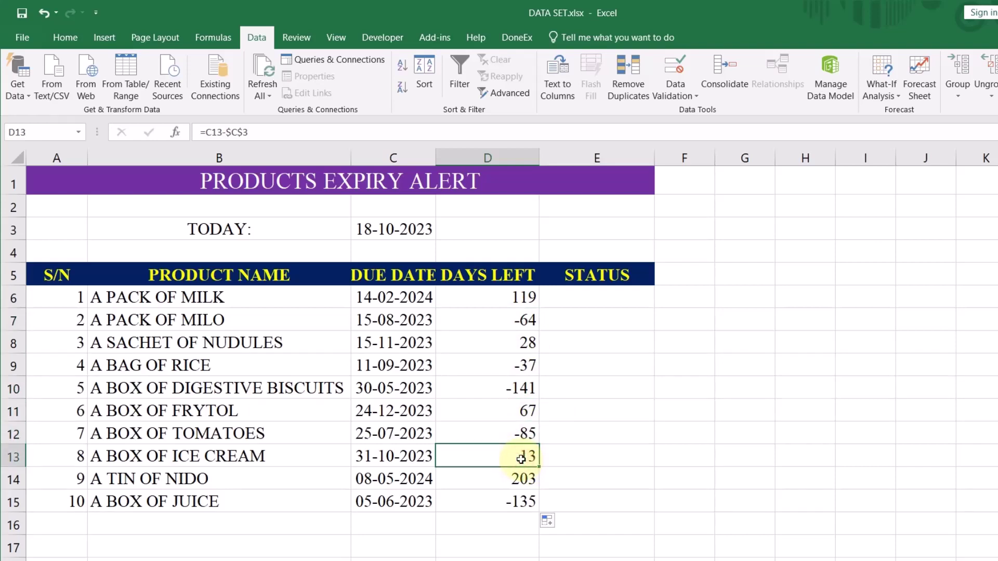
click(514, 479)
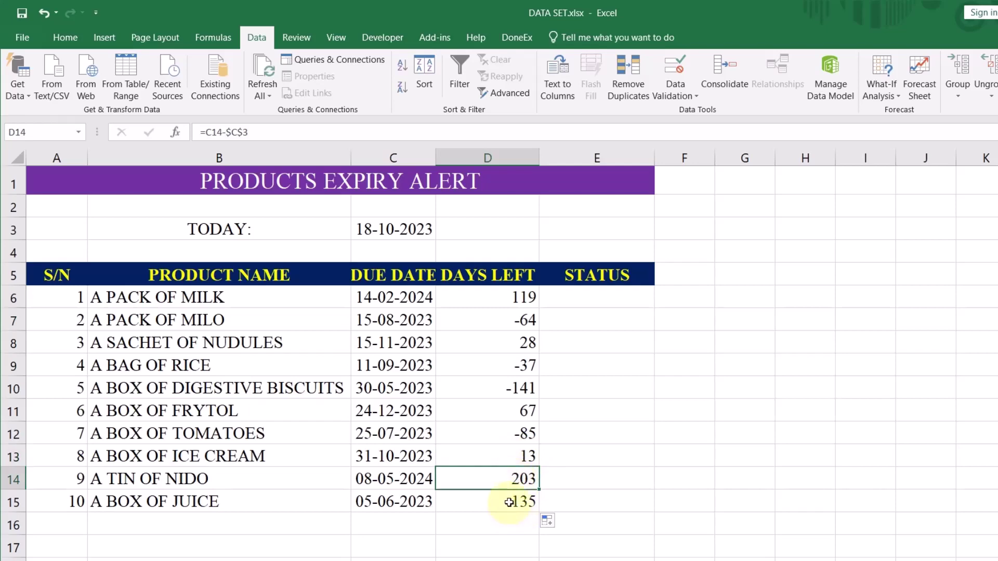
click(514, 502)
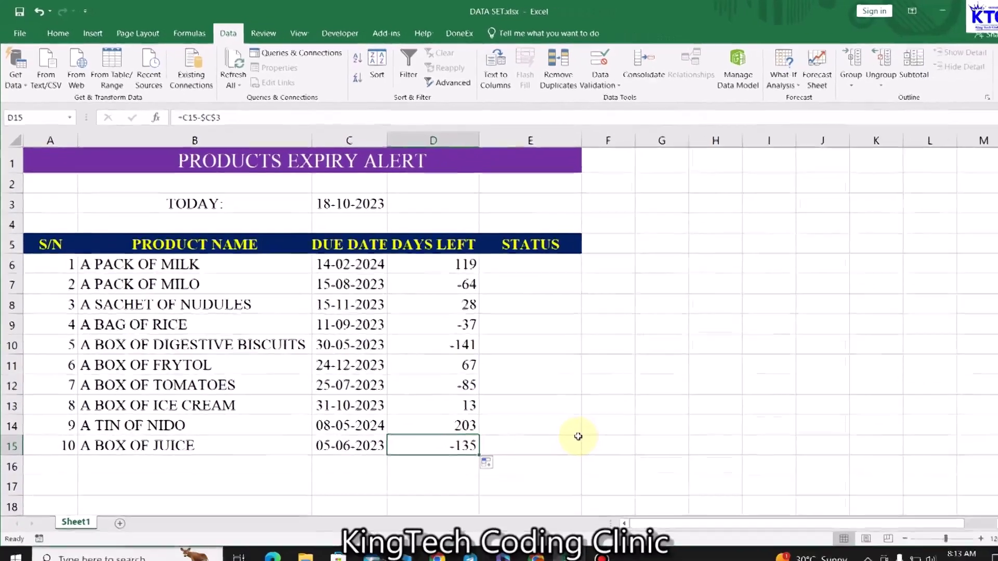
click(651, 492)
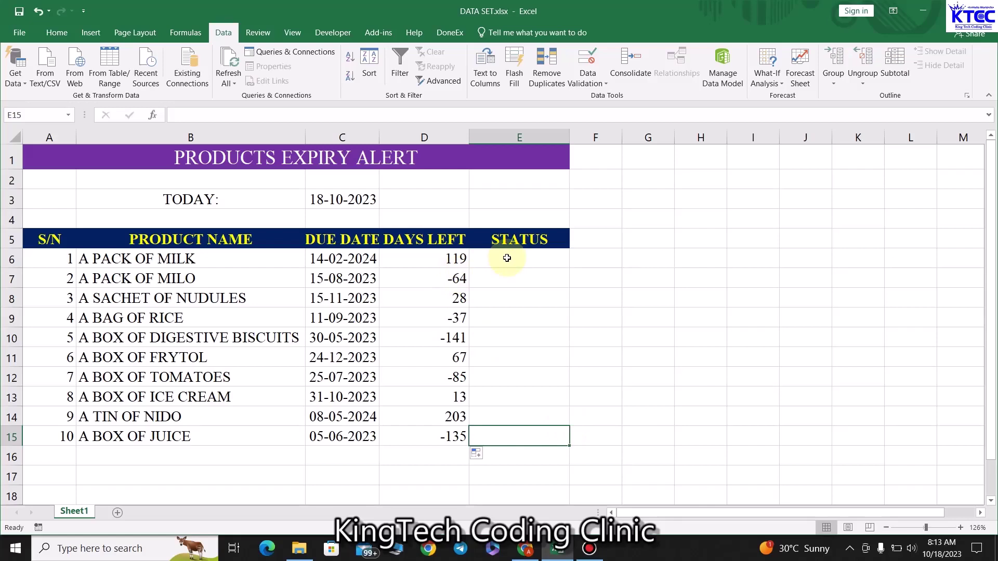
Step: Start the status formula in E6 with an IF that returns "Expired" when D6<0
click(512, 260)
text(=)
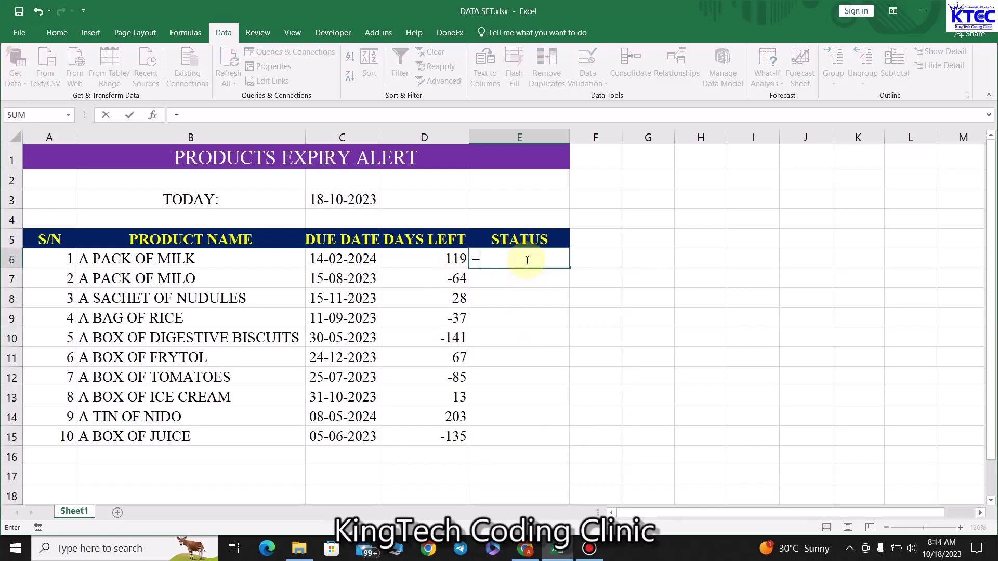
text(if)
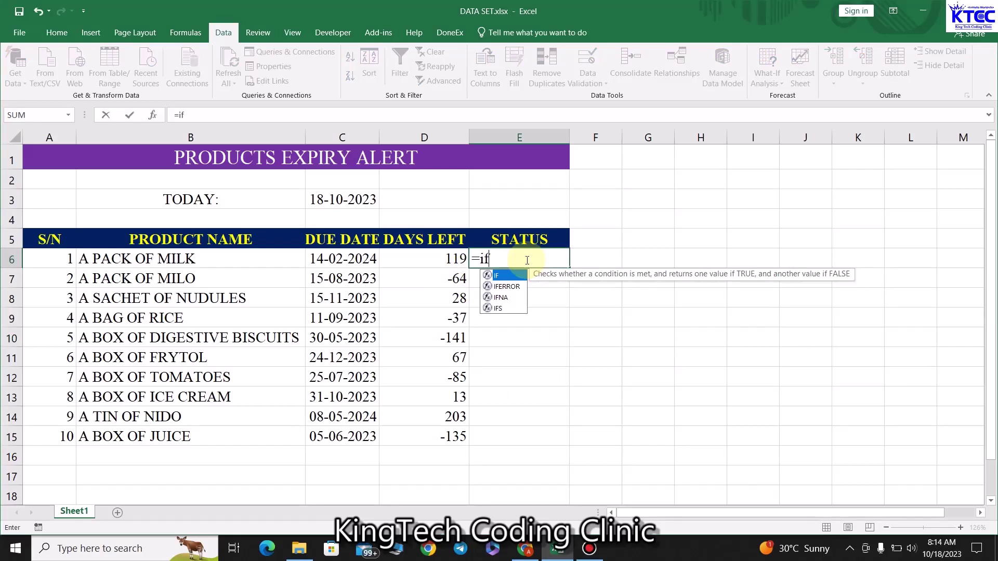
key(Tab)
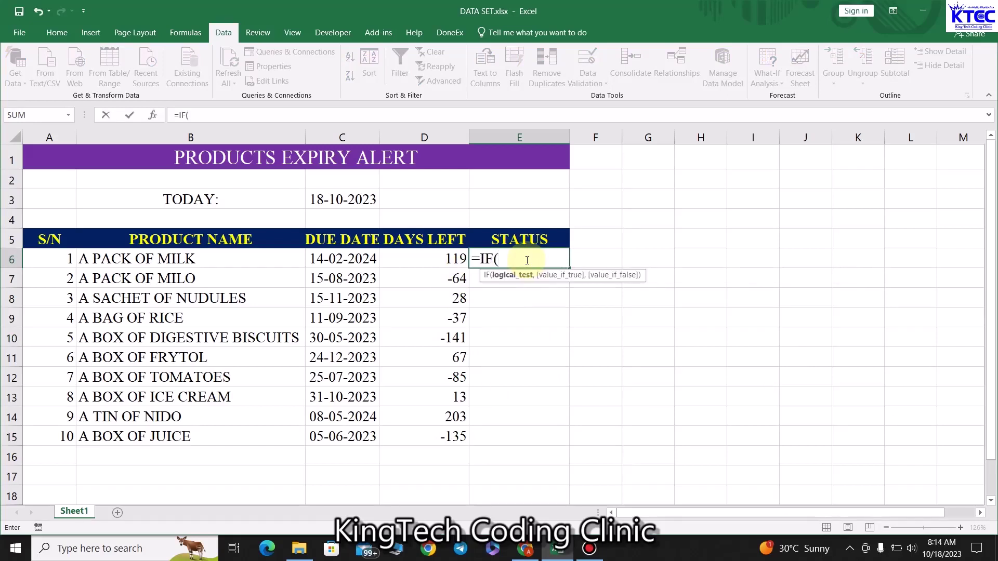
click(437, 261)
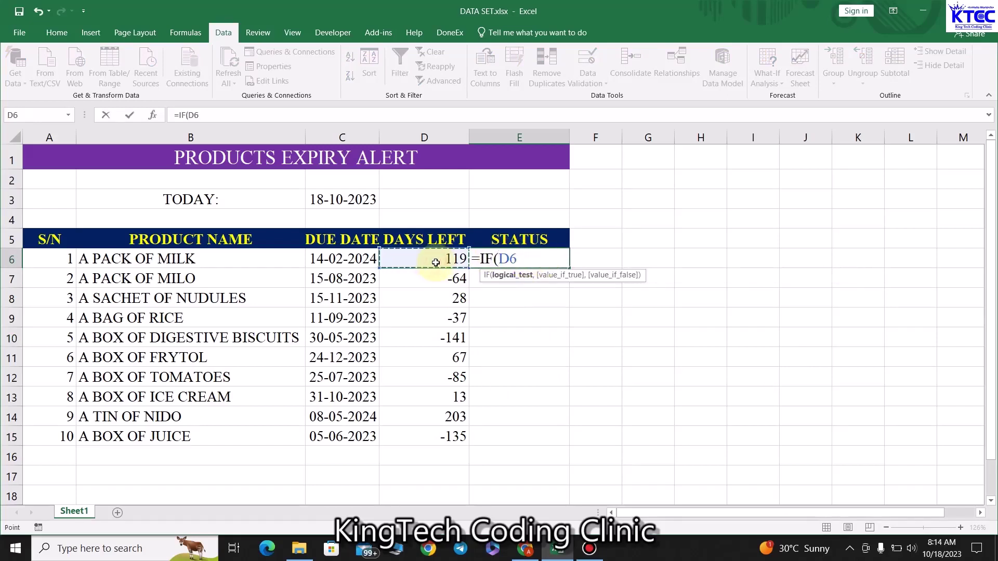
text(<0,)
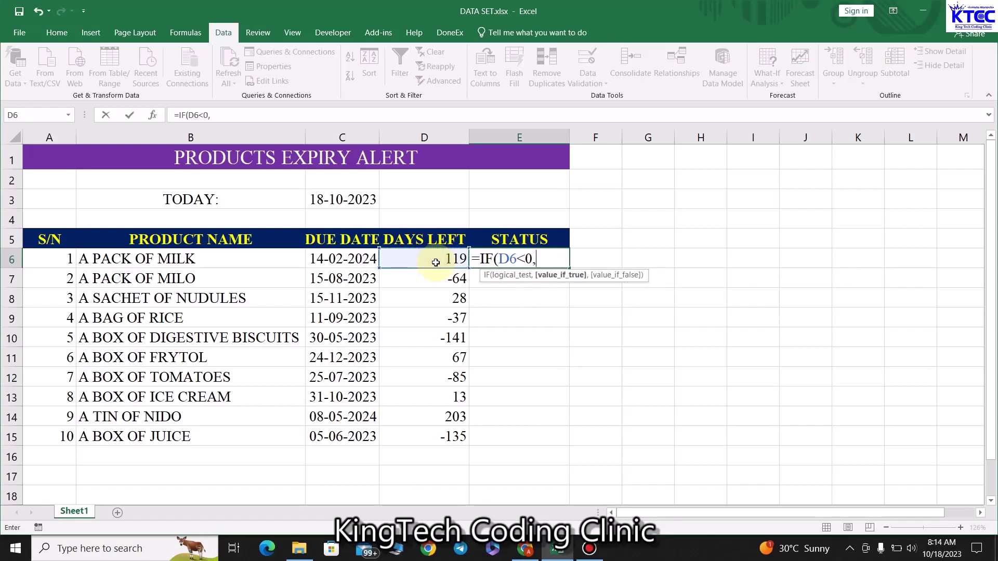
text("Expired)
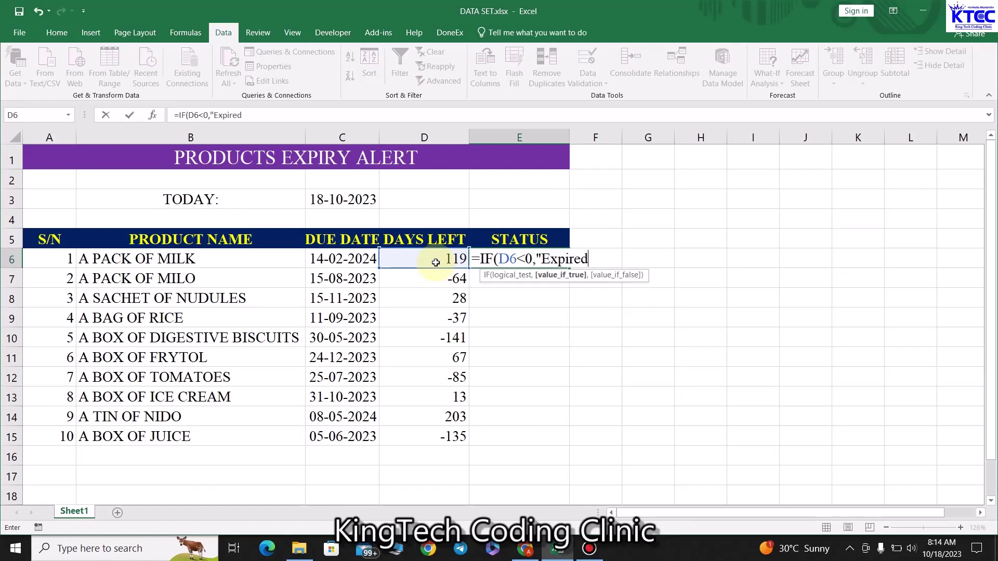
Step: Nest a second IF in the E6 formula that returns "Expired Soon" when D6<=30
text(",if)
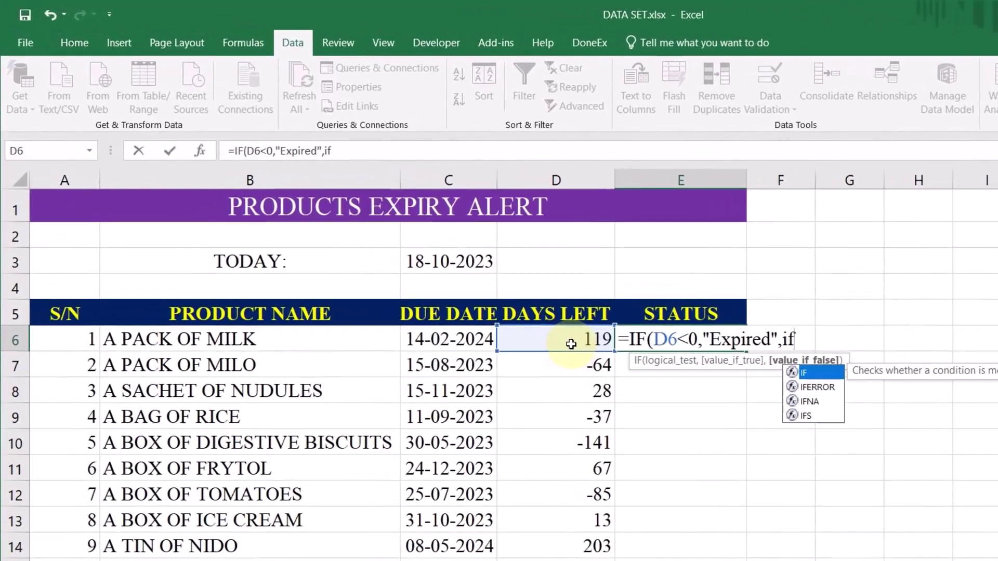
key(Tab)
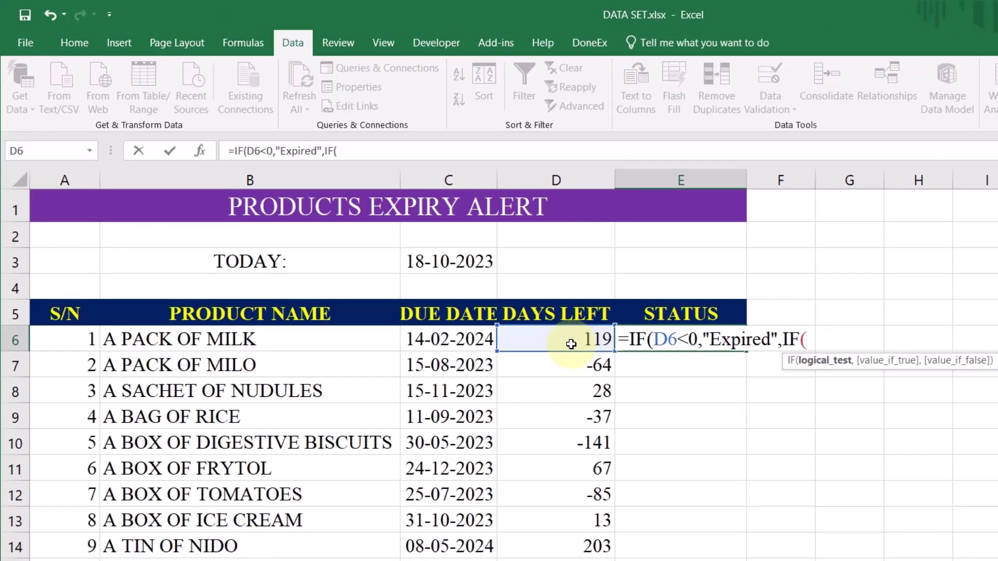
text(d6)
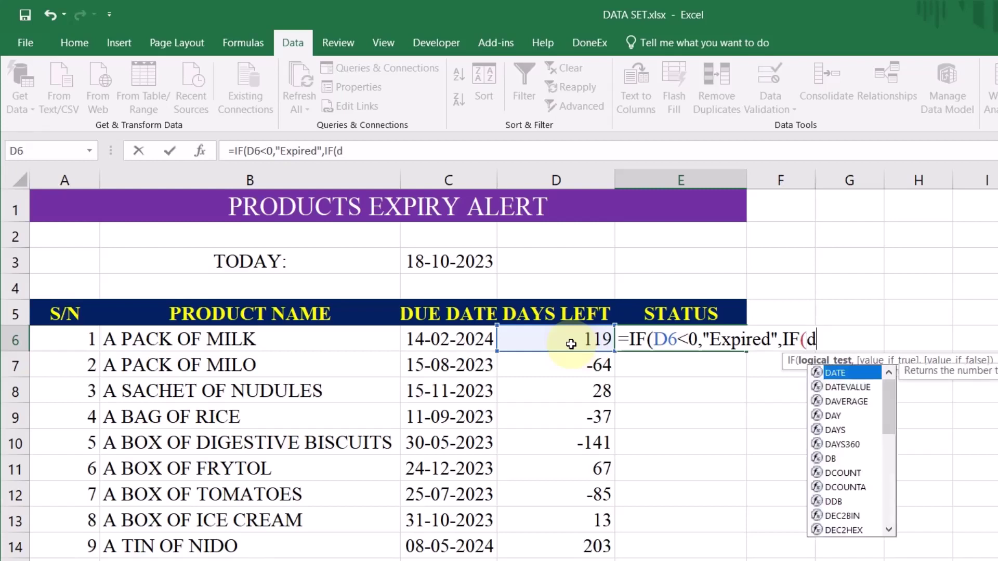
key(BackSpace)
key(BackSpace)
text(D6)
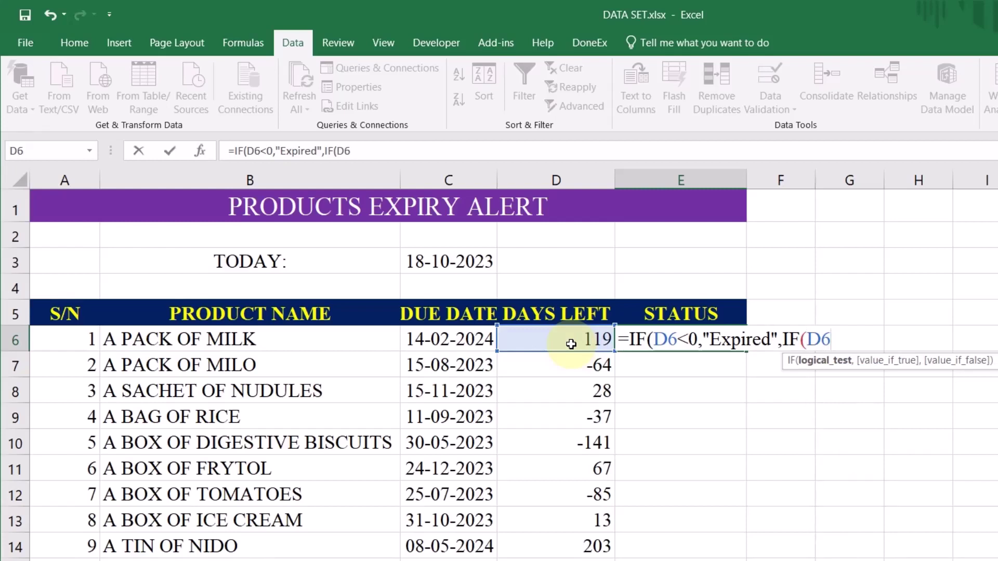
text(<=30,")
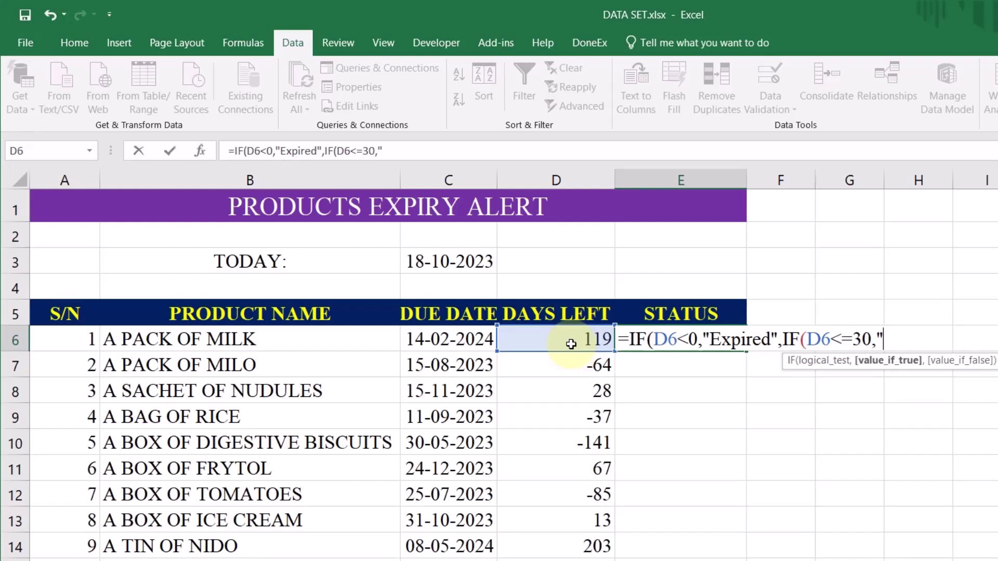
text(Expi)
text(r)
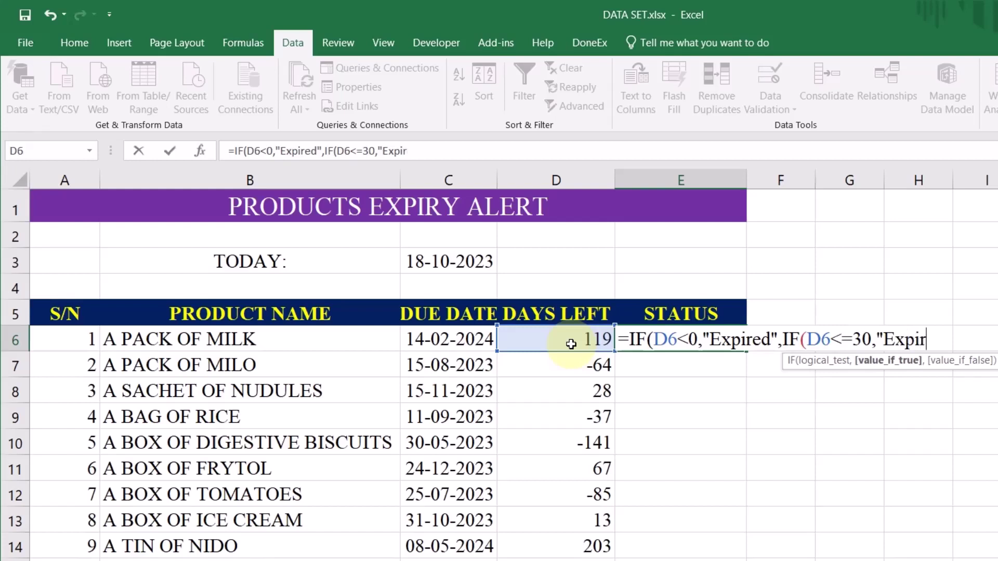
text(ed So)
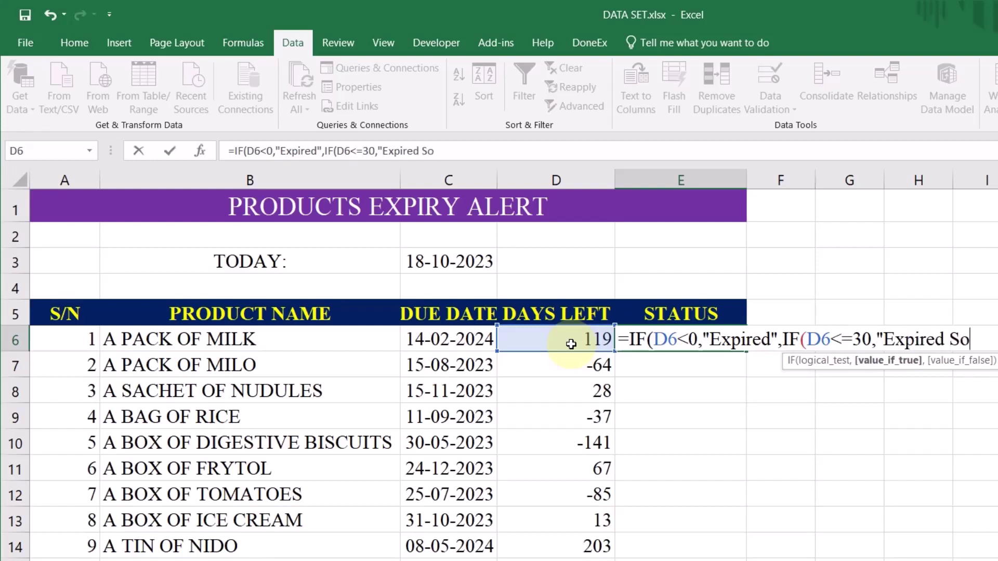
Step: Complete the E6 status formula with a third nested IF that returns "On Time" when D6>30
text(on",if)
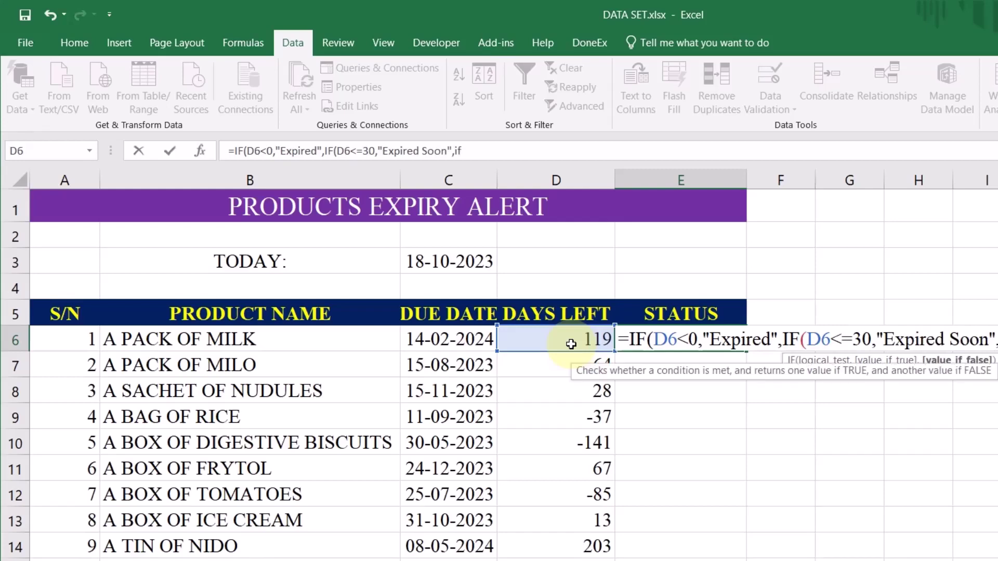
text((D6)
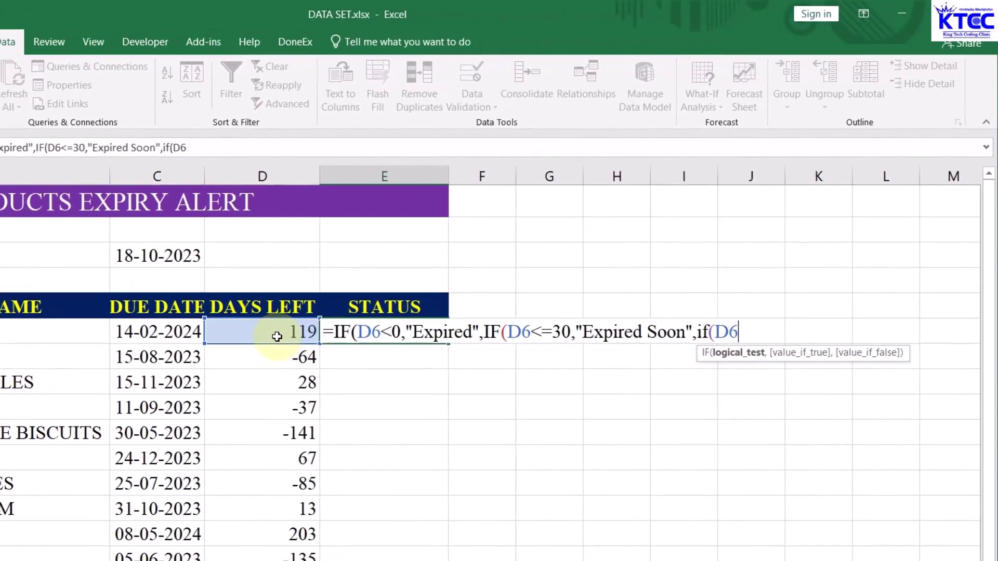
text(>30,)
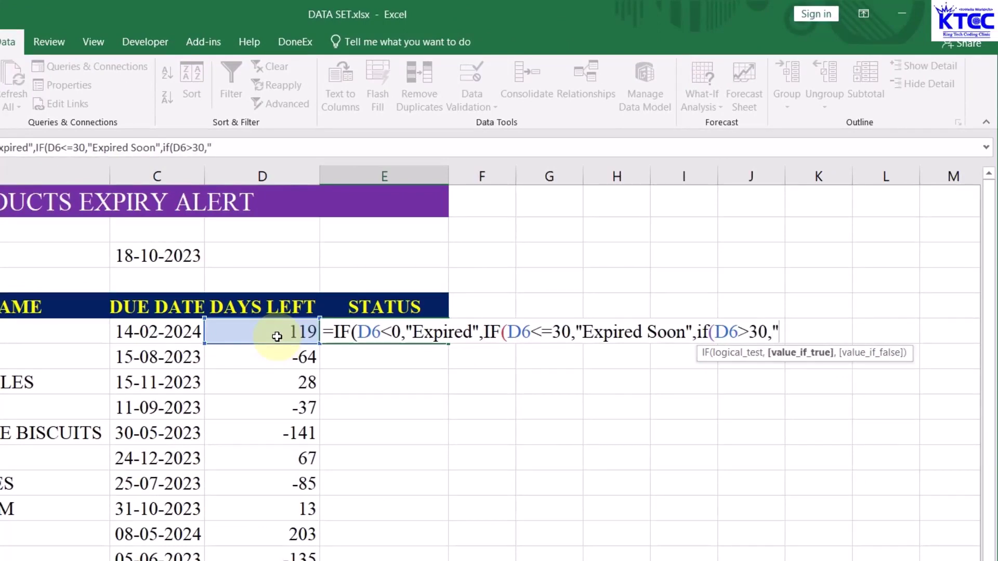
text("On Tim)
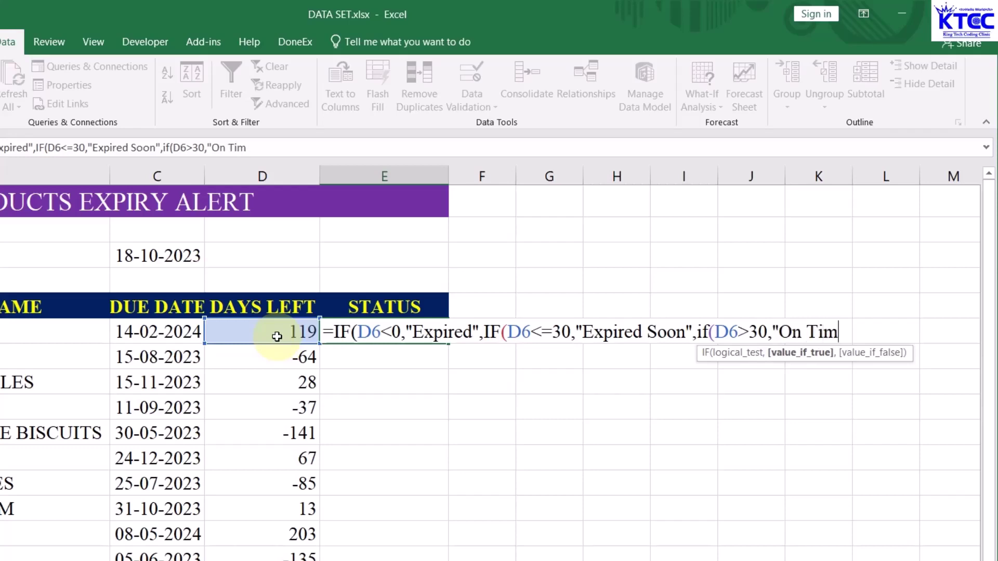
text(e"))))
key(Return)
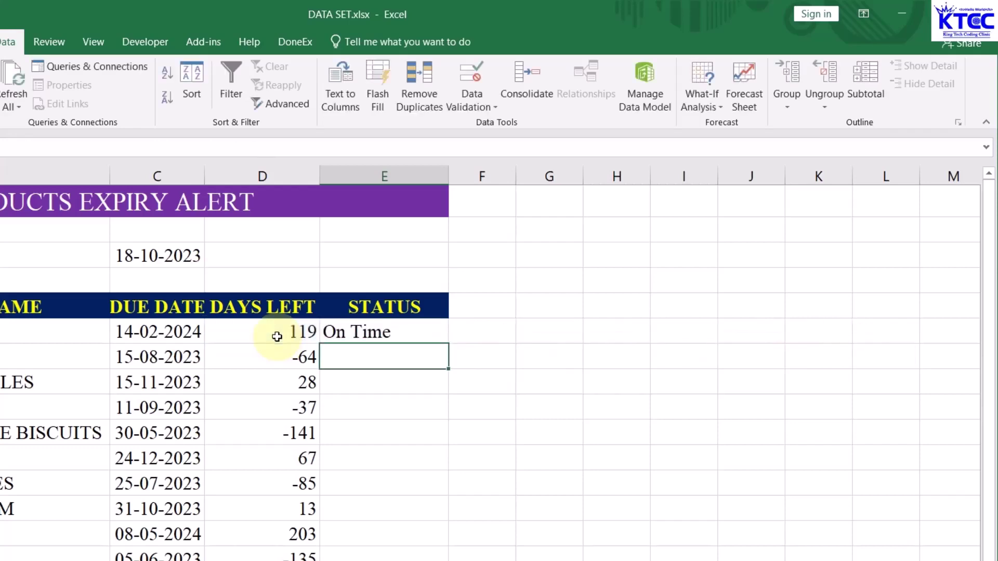
Step: Fill the status formula from E6 down to E15 and check the statuses against the days left
click(423, 328)
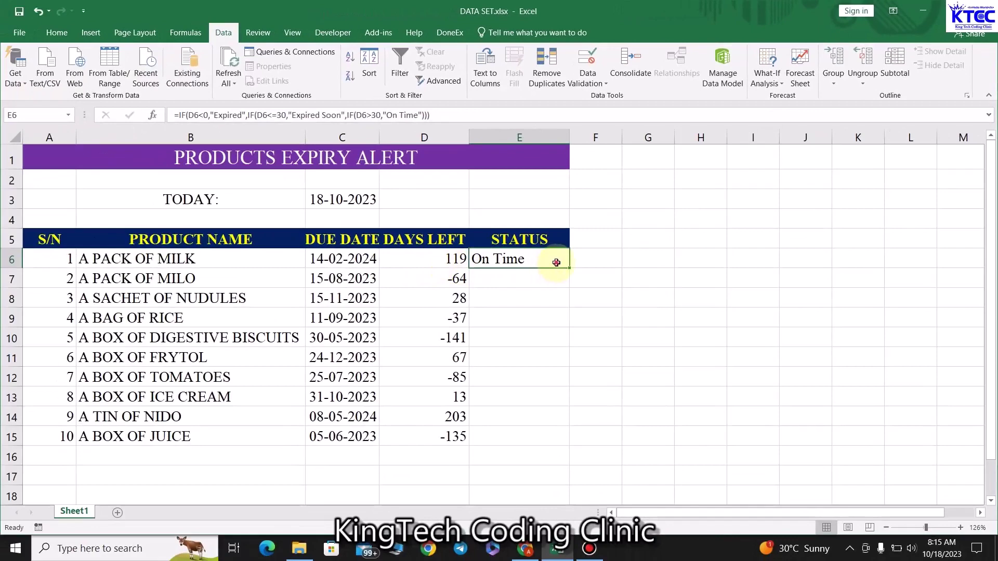
drag(569, 269, 575, 447)
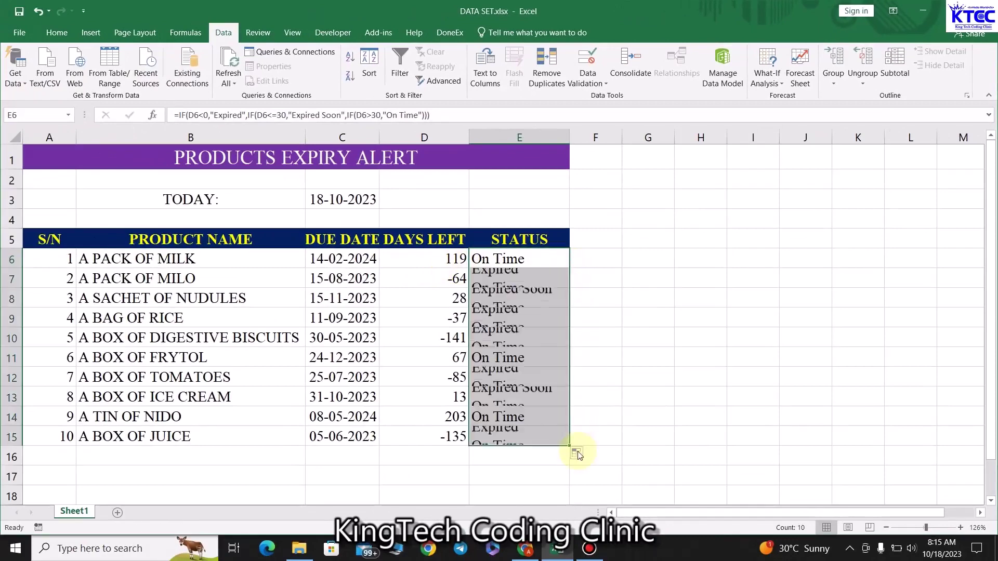
click(515, 440)
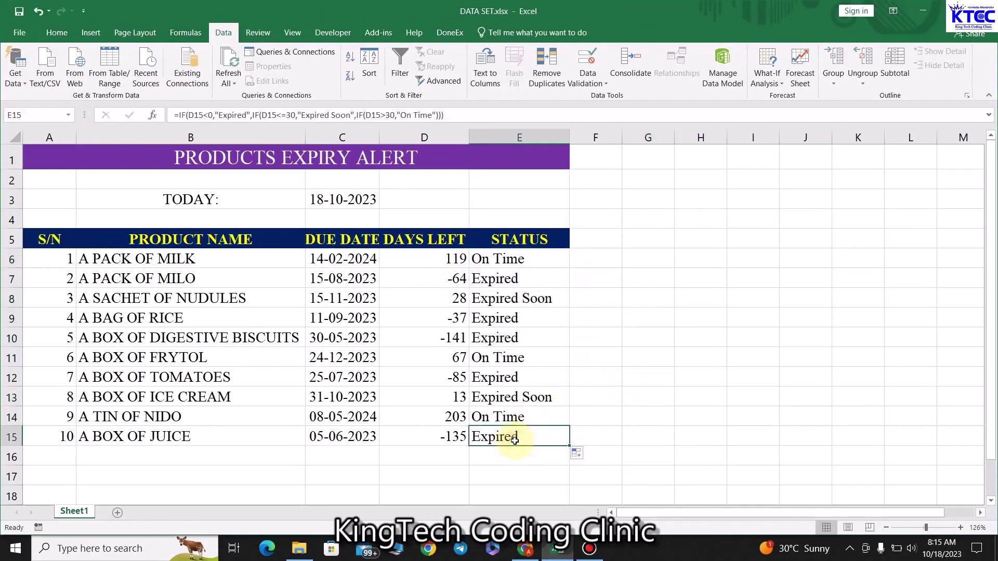
click(456, 437)
click(471, 380)
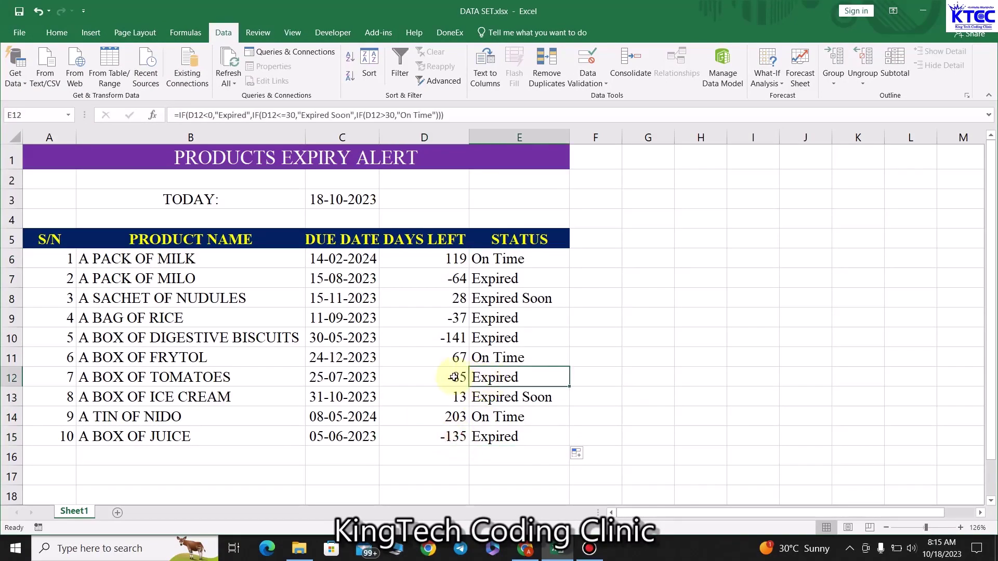
click(496, 338)
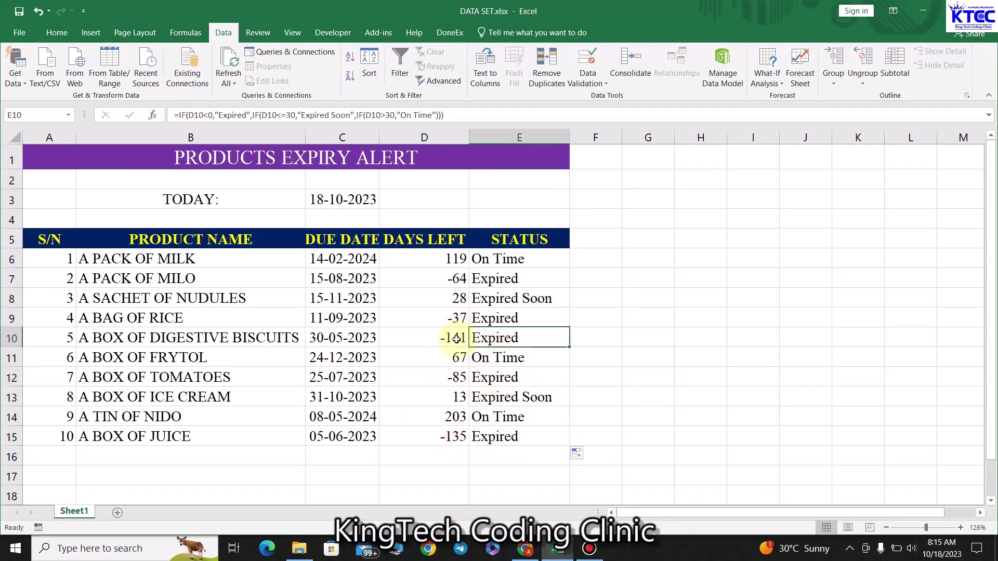
Step: Check the status results in E9, E8, E7 and E6 against their days left
click(494, 319)
click(503, 299)
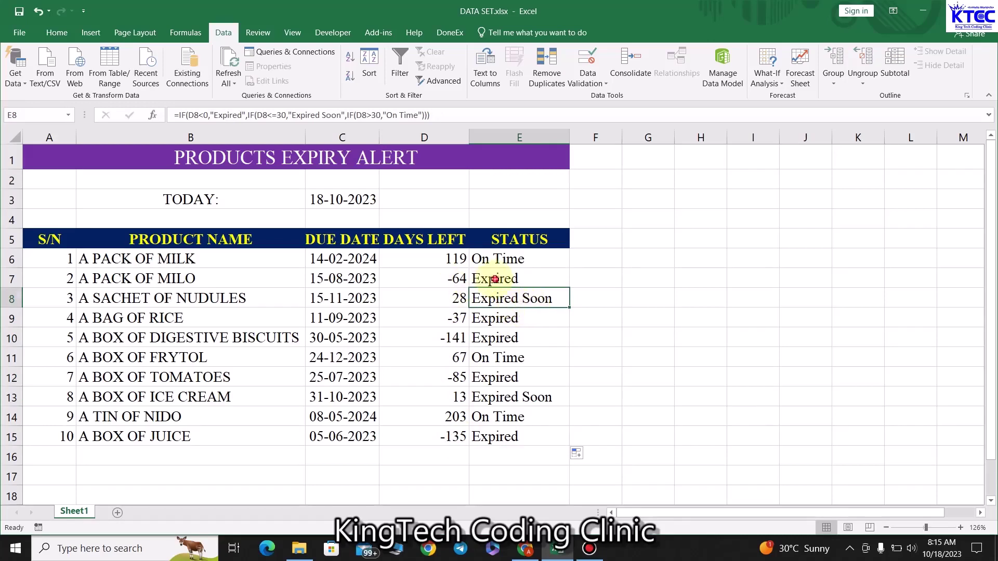
click(494, 278)
click(514, 257)
click(624, 318)
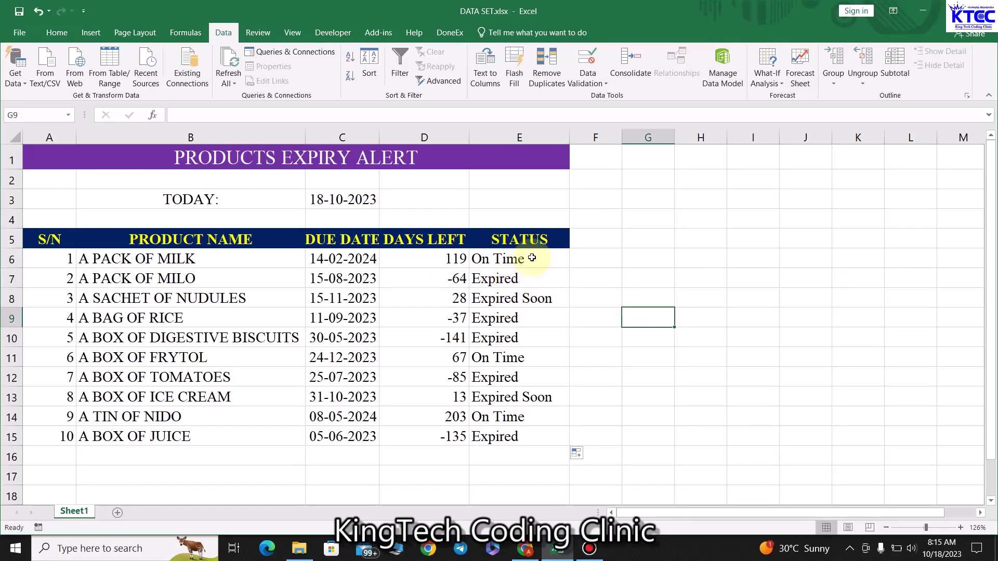
Step: Start an Equal To highlight rule on the status cells E6:E15 for the value "On Time"
drag(533, 258, 535, 437)
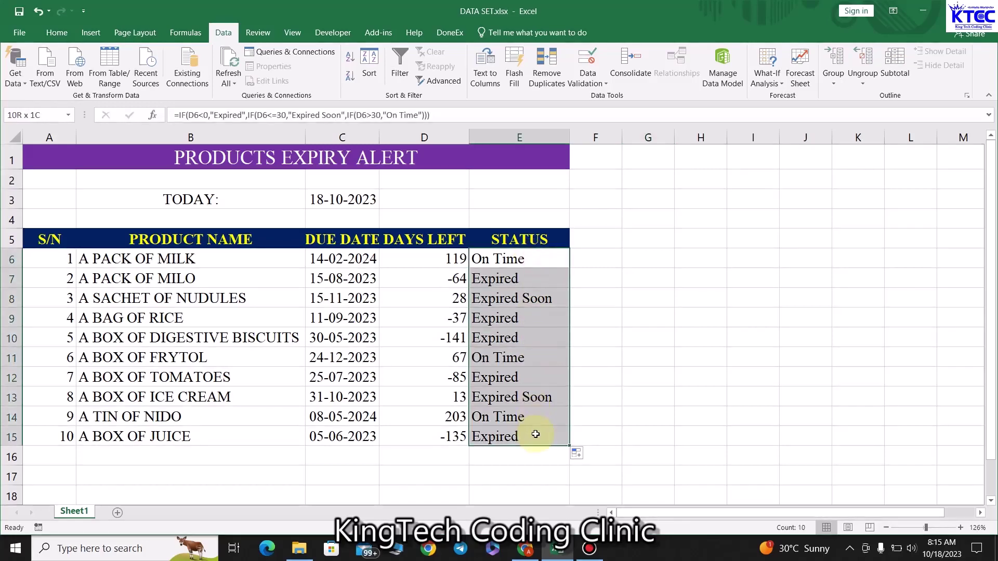
click(58, 29)
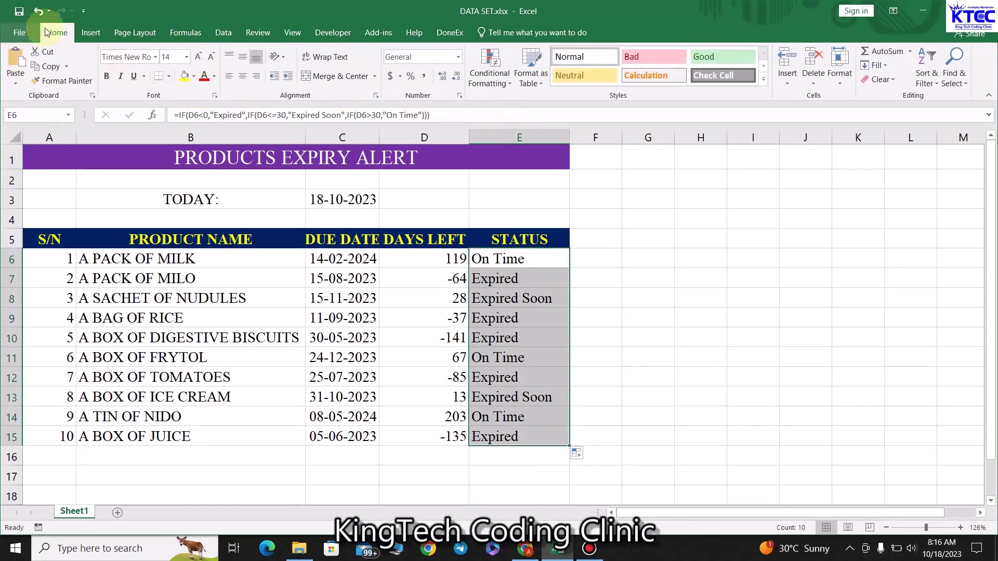
click(505, 86)
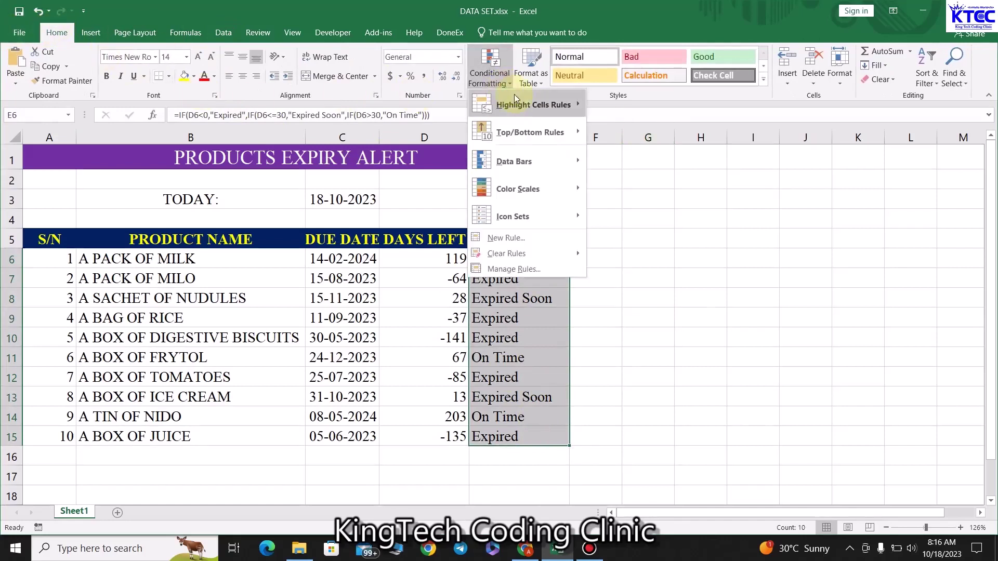
mouse_move(524, 104)
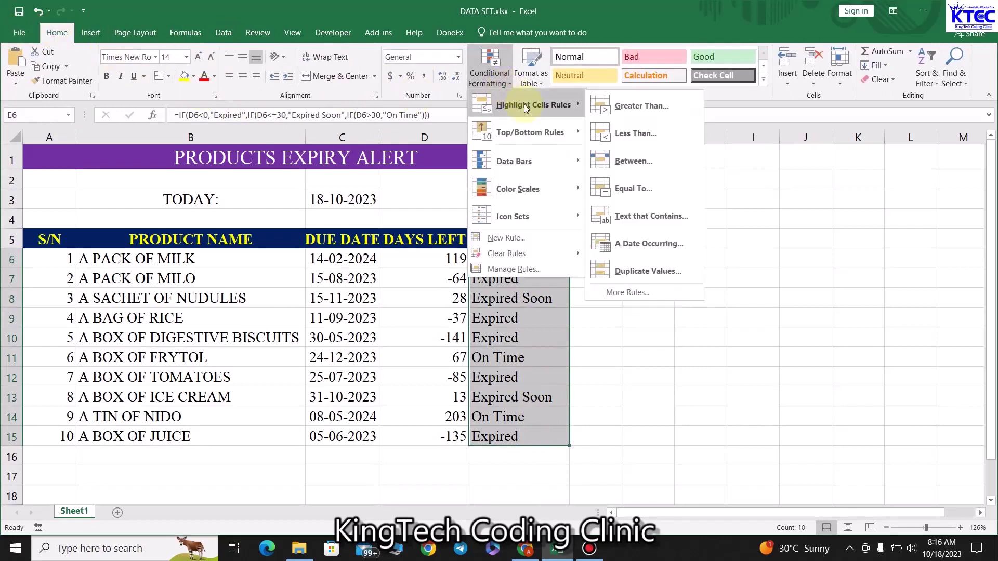
click(637, 185)
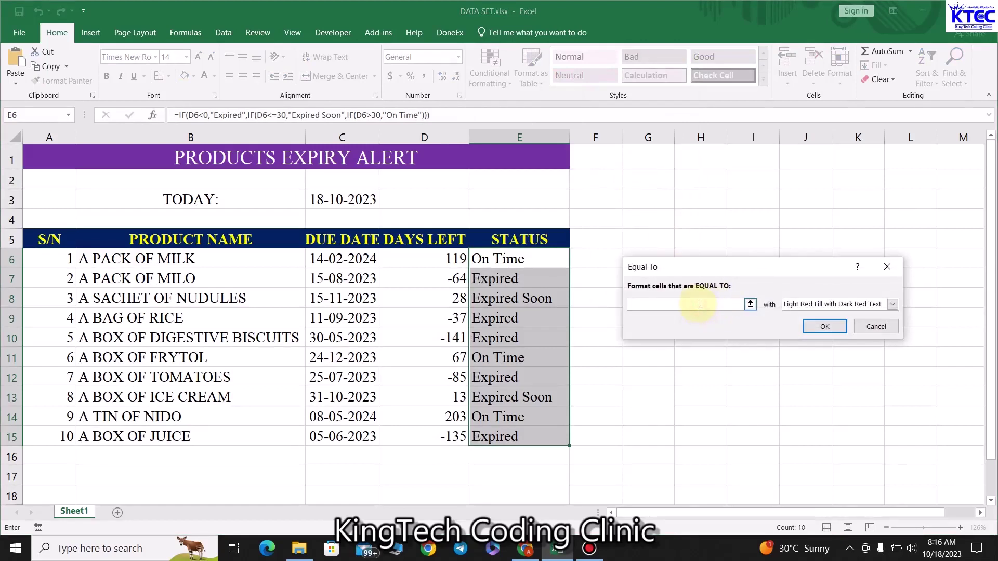
text(On Time)
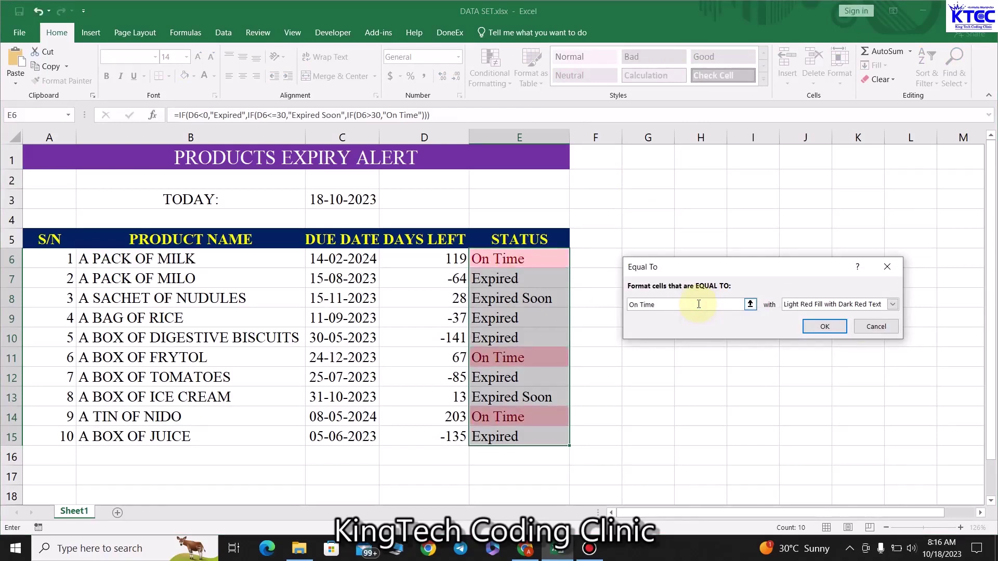
Step: Give the "On Time" rule a custom format with green fill and black font, and apply the rule
click(893, 305)
click(827, 368)
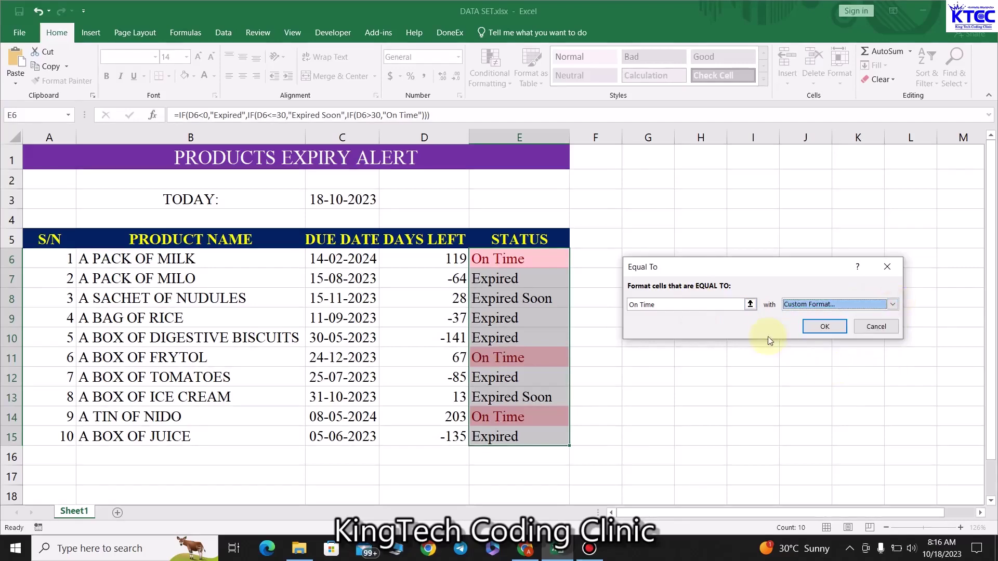
click(656, 135)
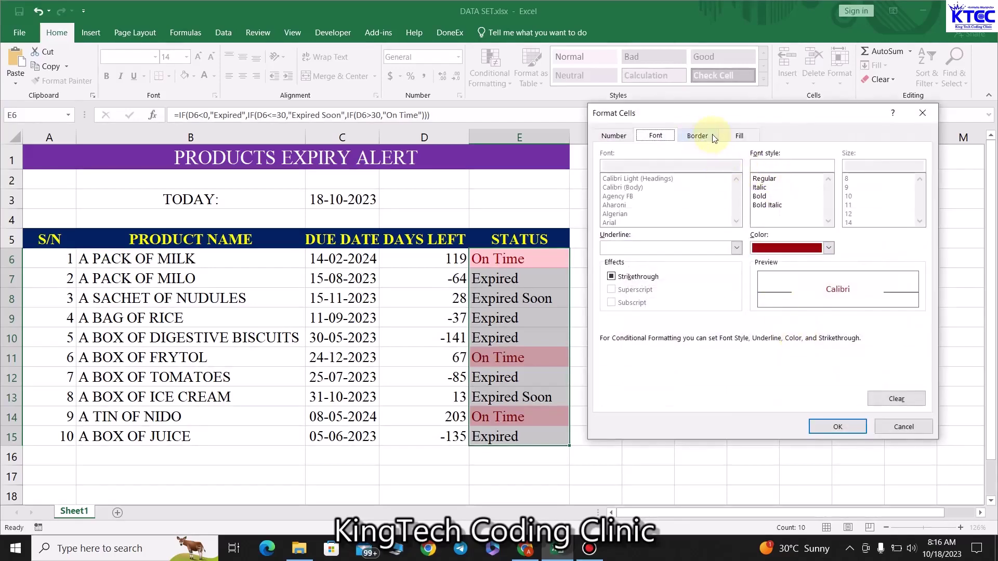
click(737, 136)
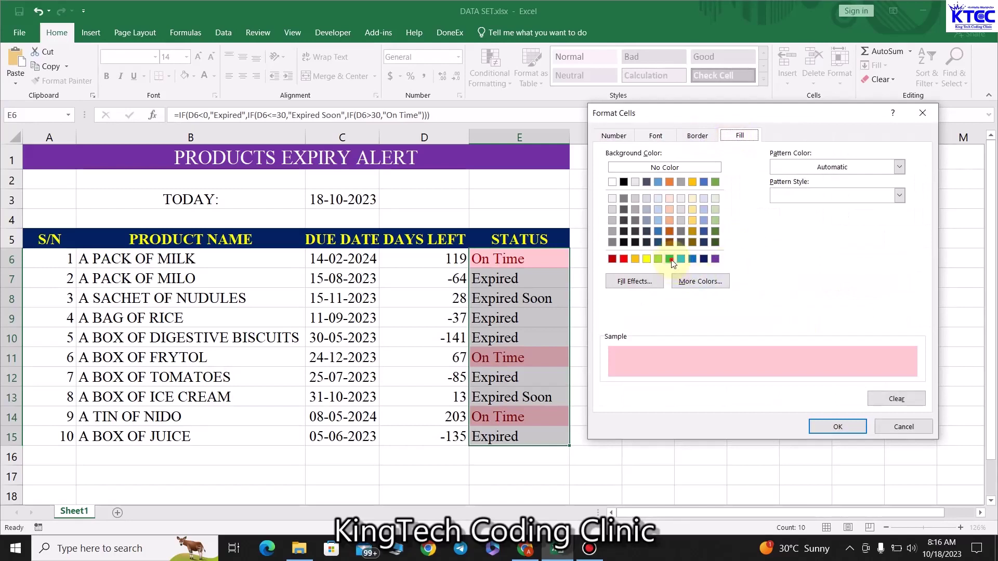
click(670, 259)
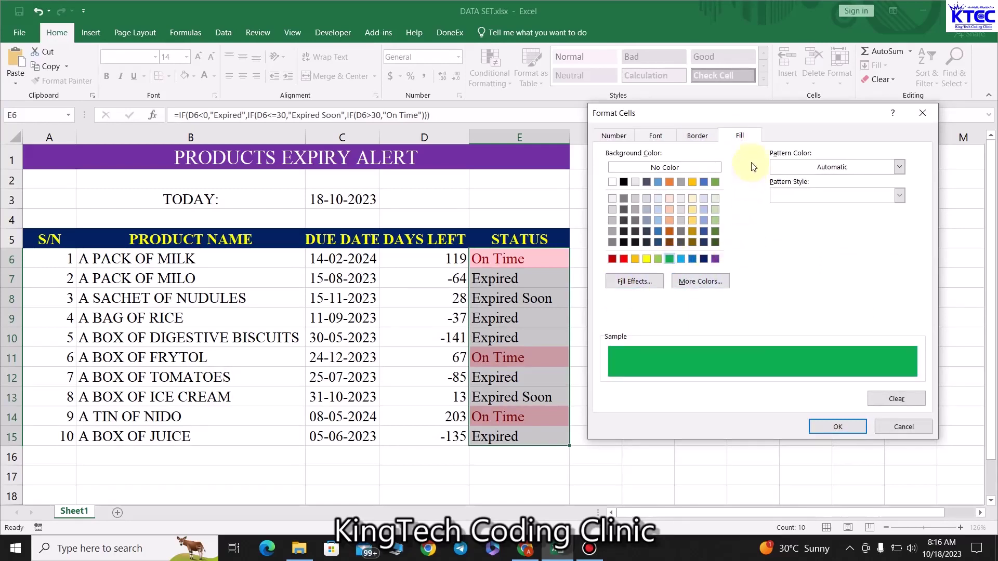
click(655, 136)
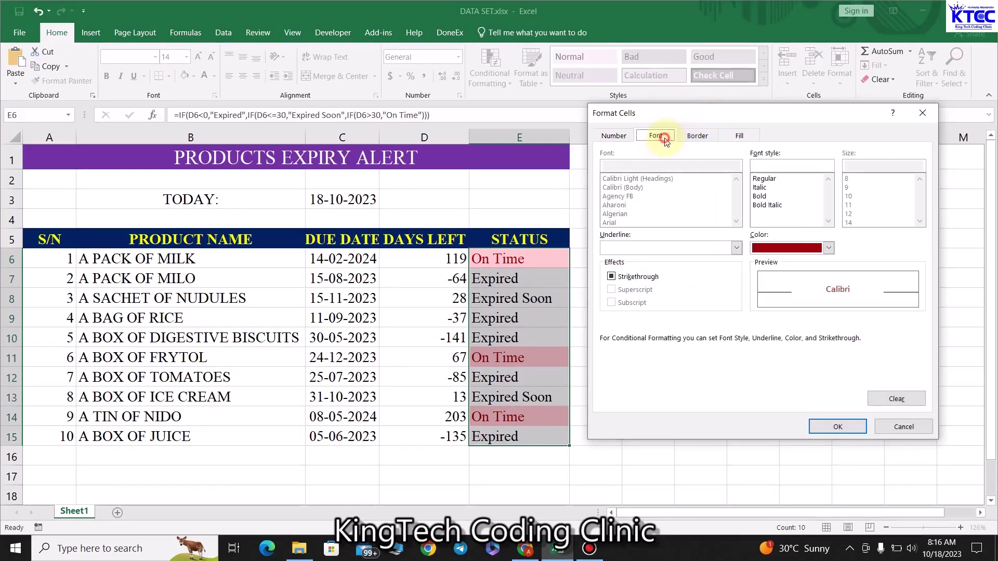
click(828, 248)
click(767, 289)
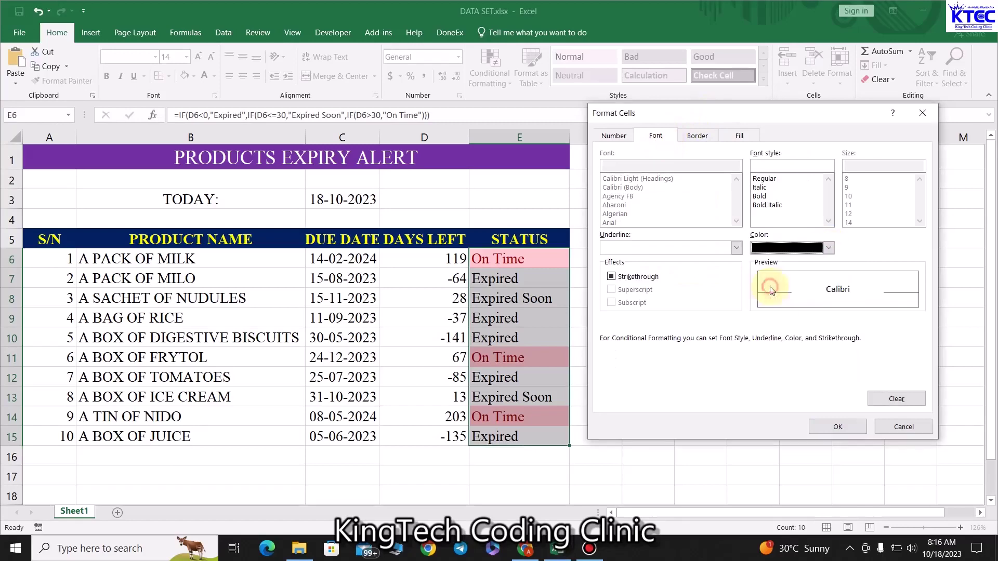
click(834, 429)
click(822, 327)
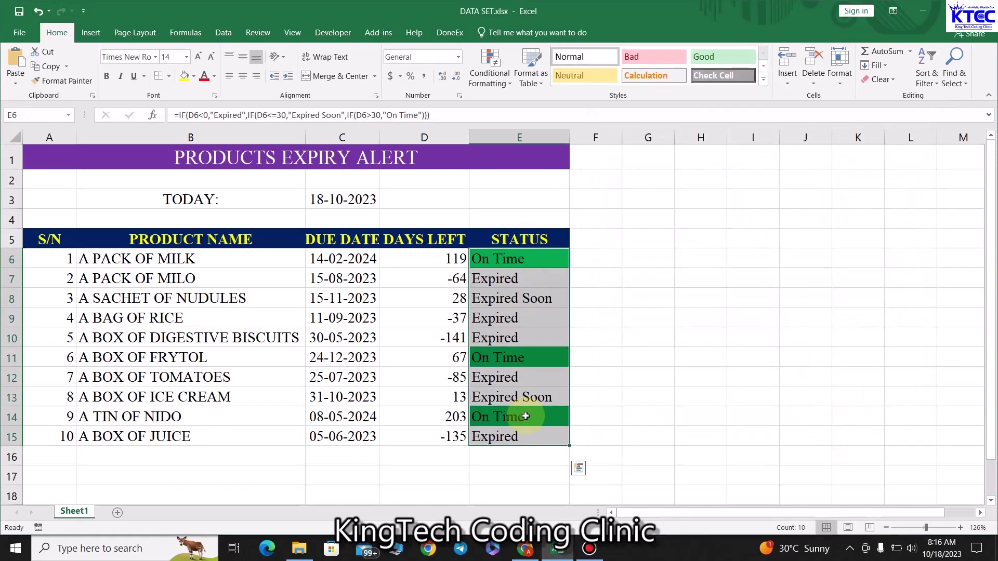
Step: Start a second Equal To highlight rule on E6:E15 for the value "Expired Soon"
click(506, 83)
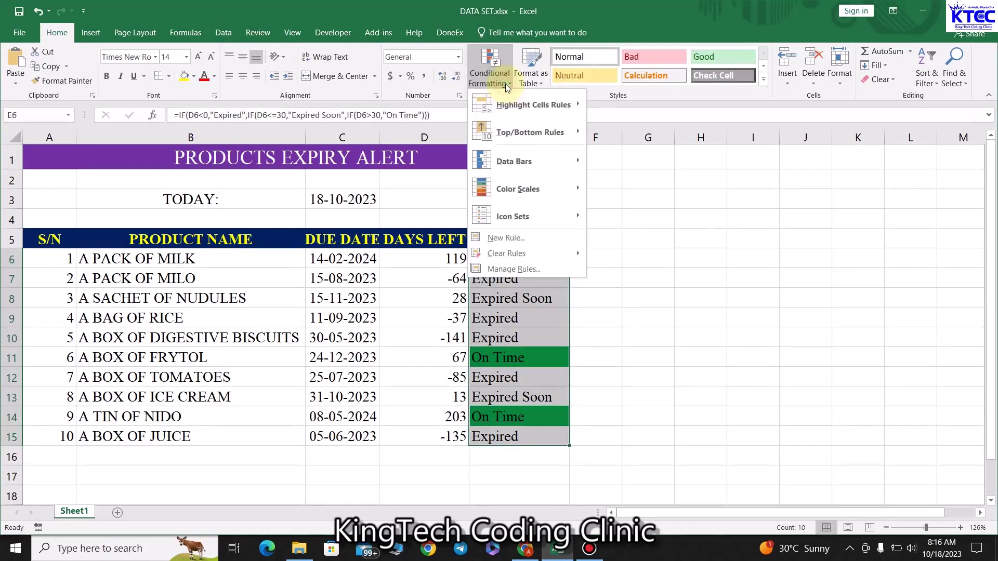
mouse_move(529, 105)
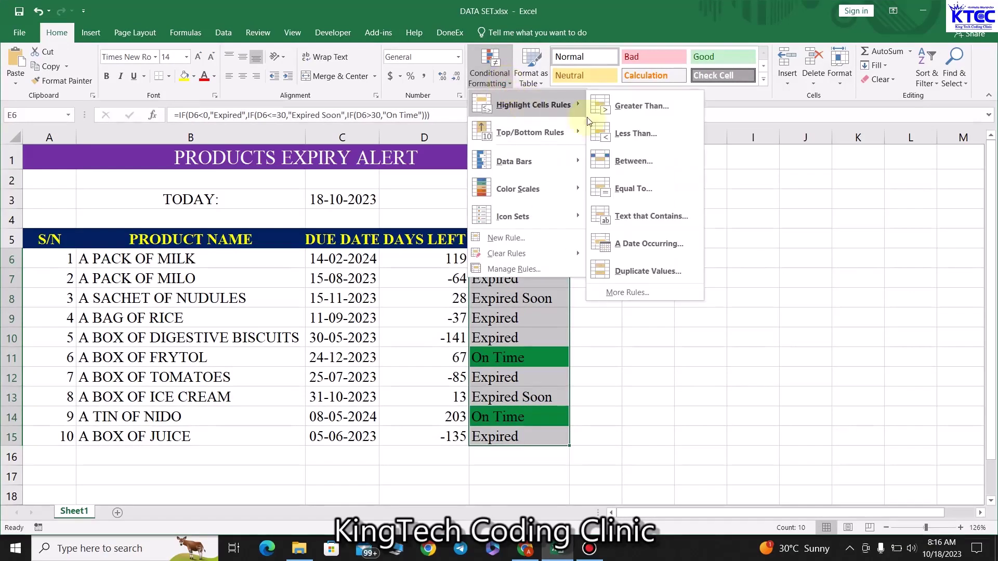
click(613, 188)
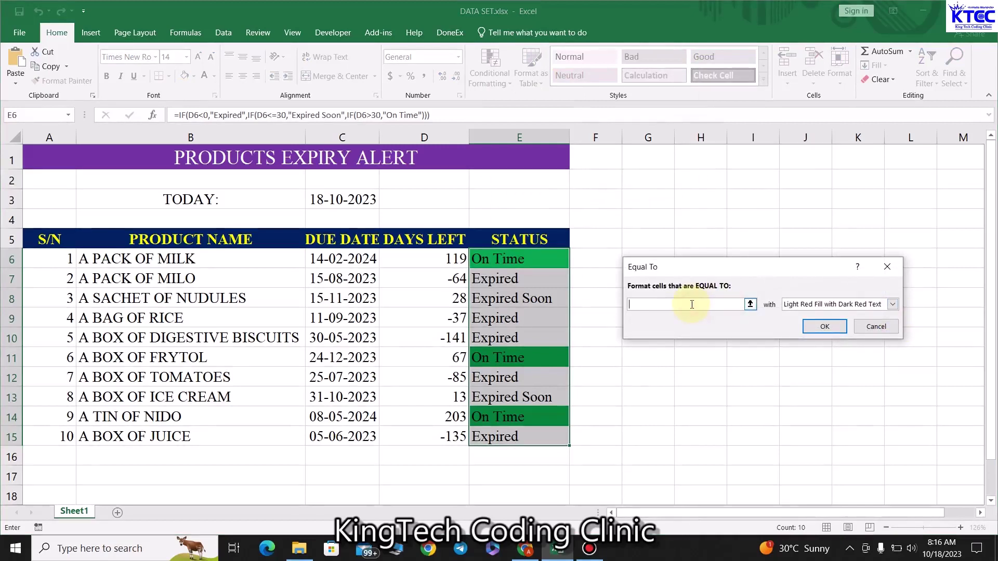
text(Expired Soon)
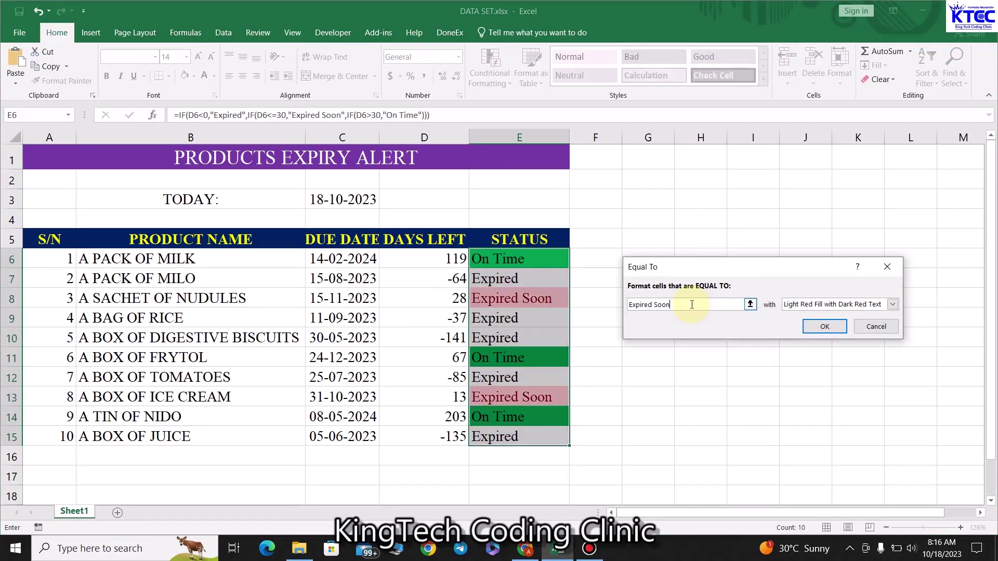
Step: Give the "Expired Soon" rule a custom format with yellow fill and black font, and apply the rule
click(894, 306)
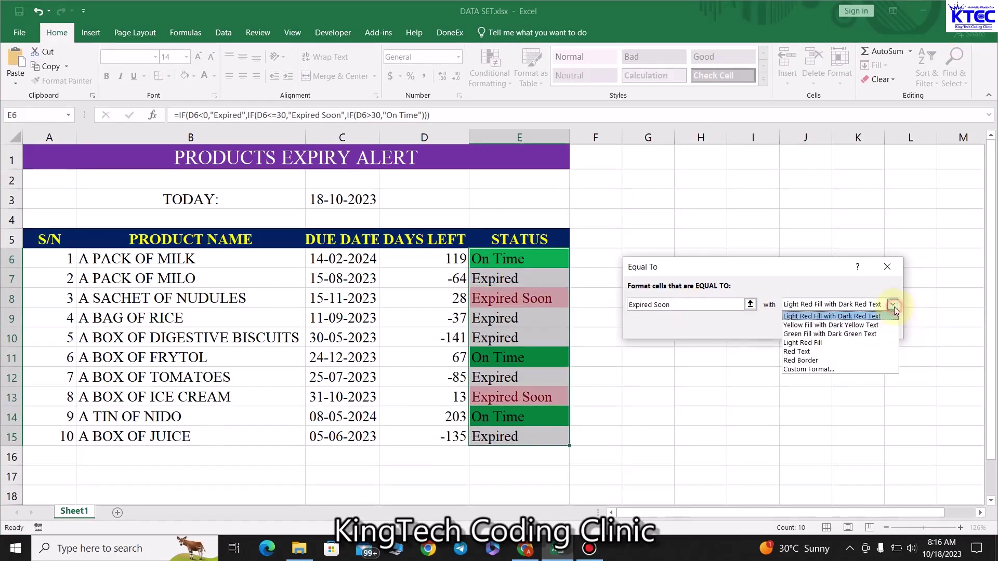
click(816, 371)
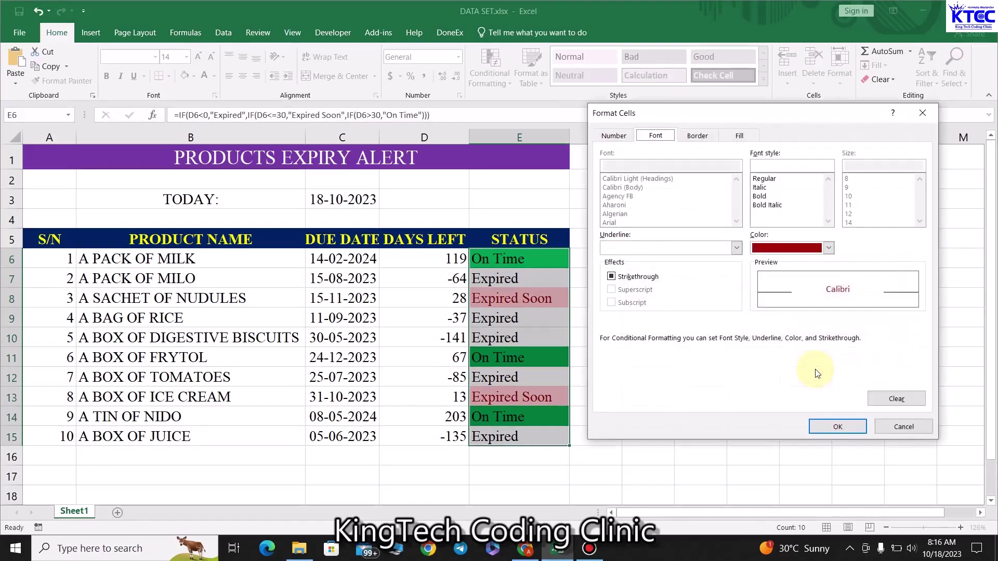
click(730, 139)
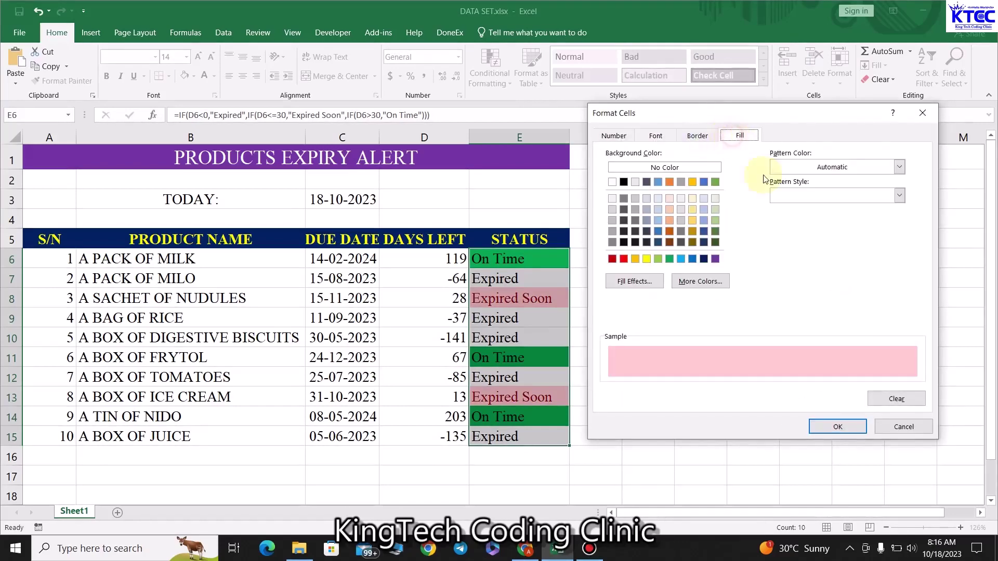
click(646, 258)
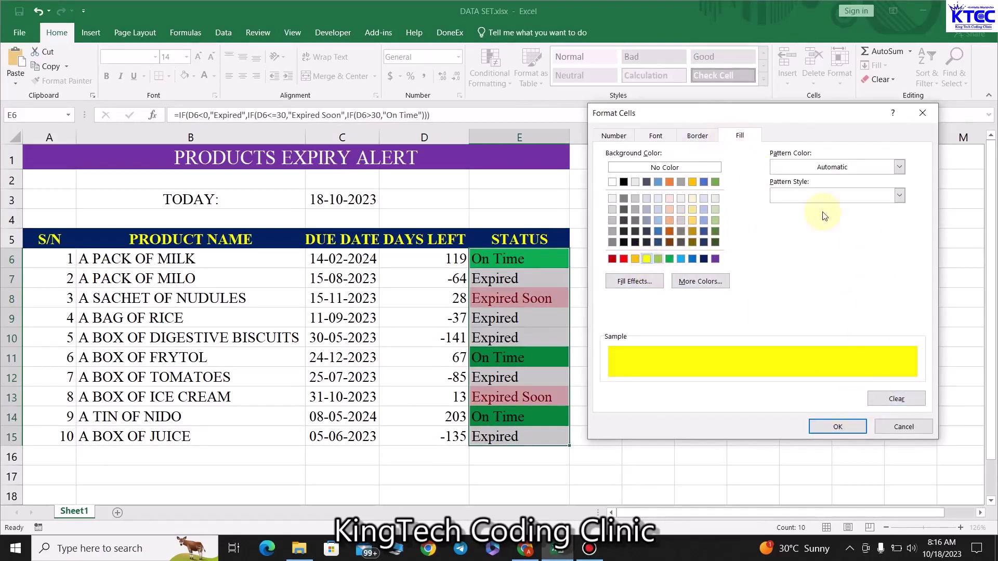
click(656, 136)
click(830, 250)
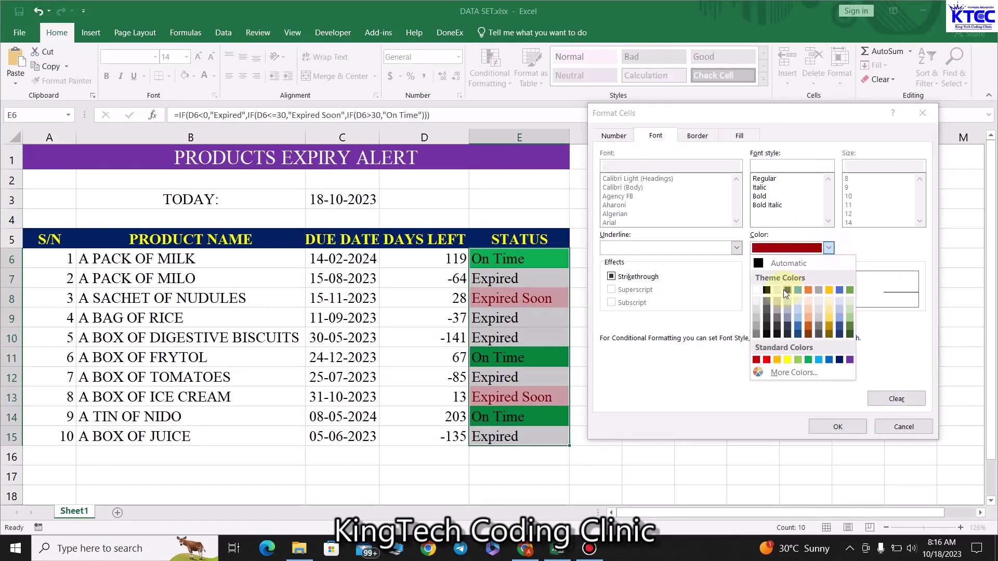
click(767, 290)
click(838, 426)
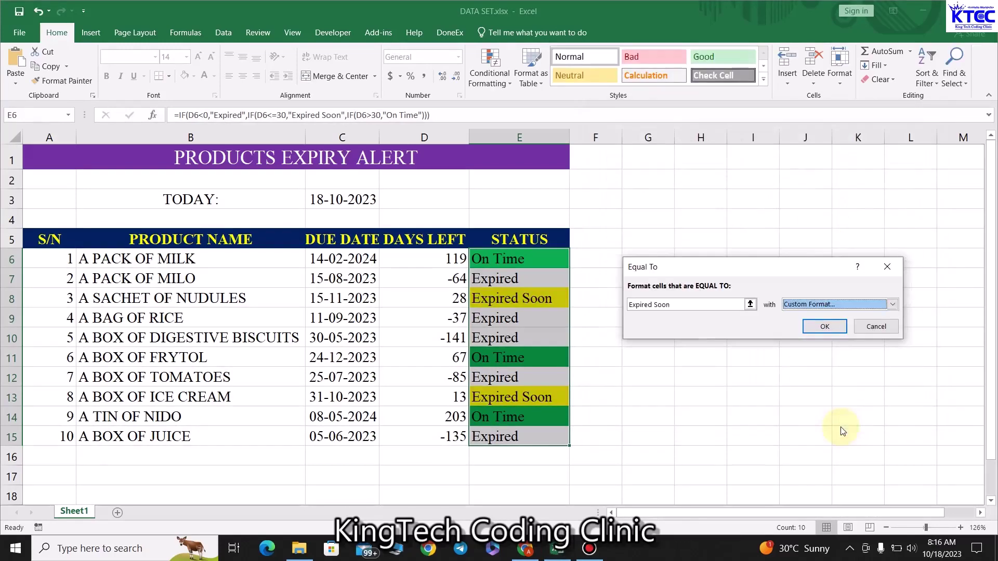
click(814, 326)
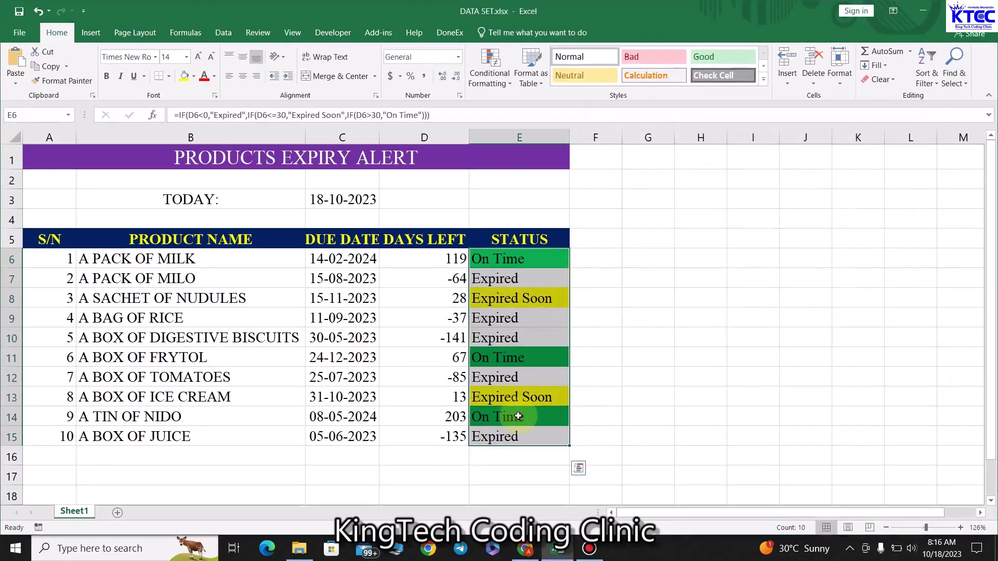
Step: Start a third Equal To highlight rule on E6:E15 for the value "Expired"
click(512, 83)
mouse_move(541, 101)
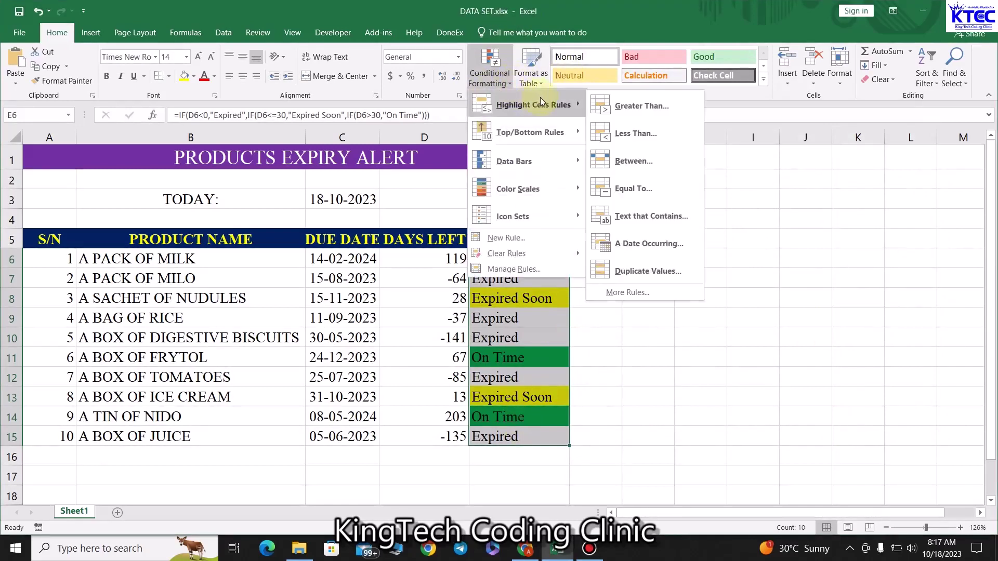
click(633, 188)
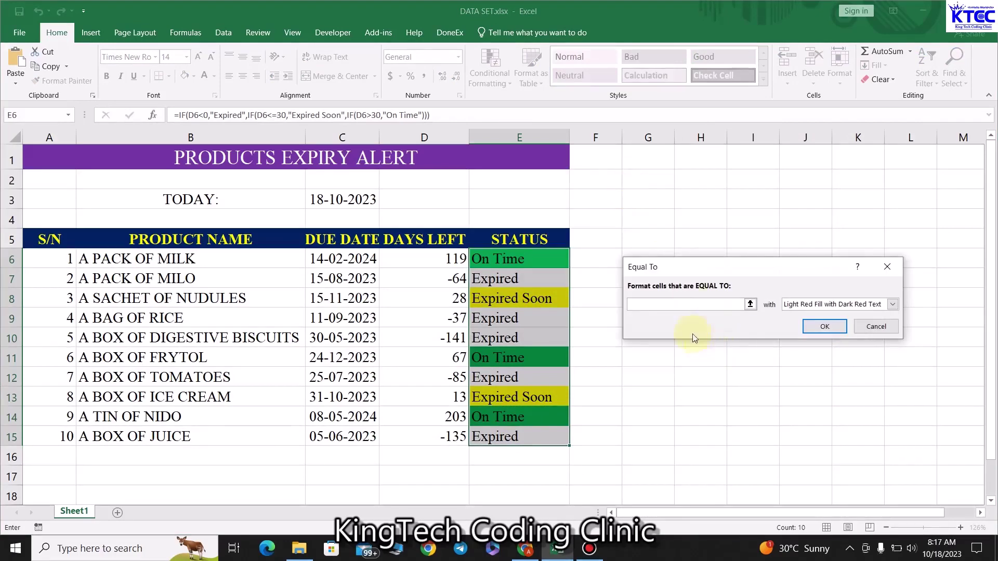
click(673, 305)
text(Ex)
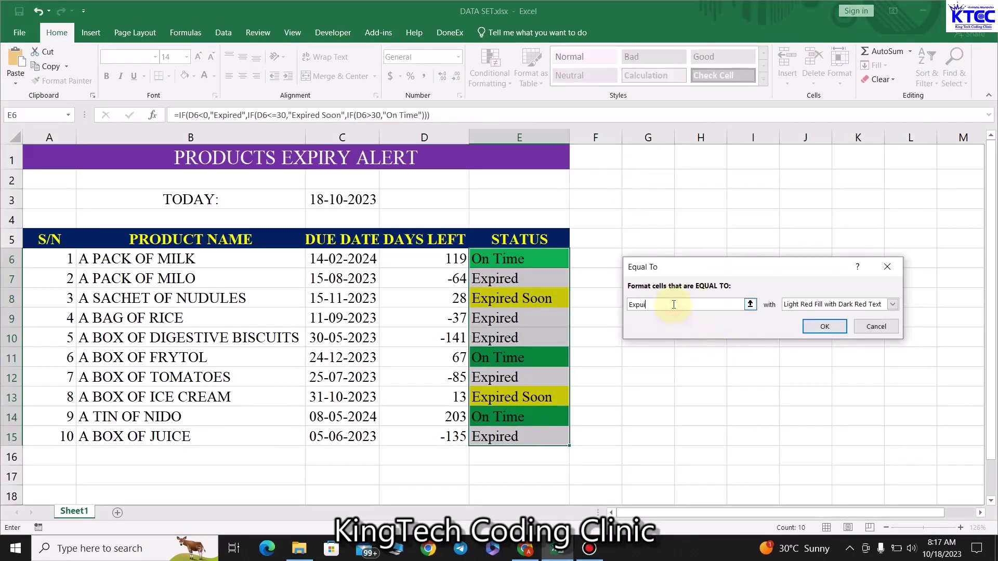
text(pired)
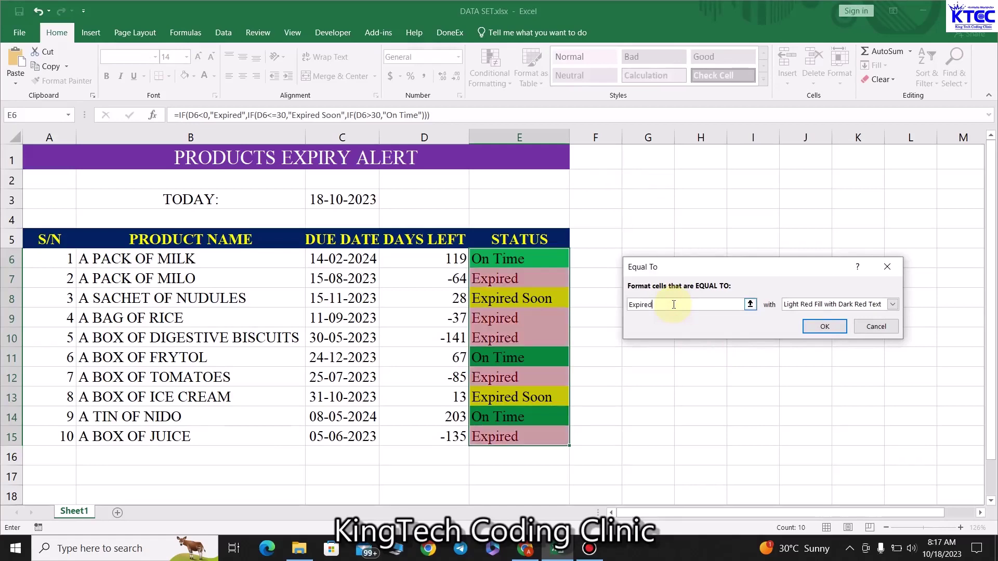
Step: Give the "Expired" rule a custom format with red fill and white font, and apply the rule
click(892, 304)
click(820, 370)
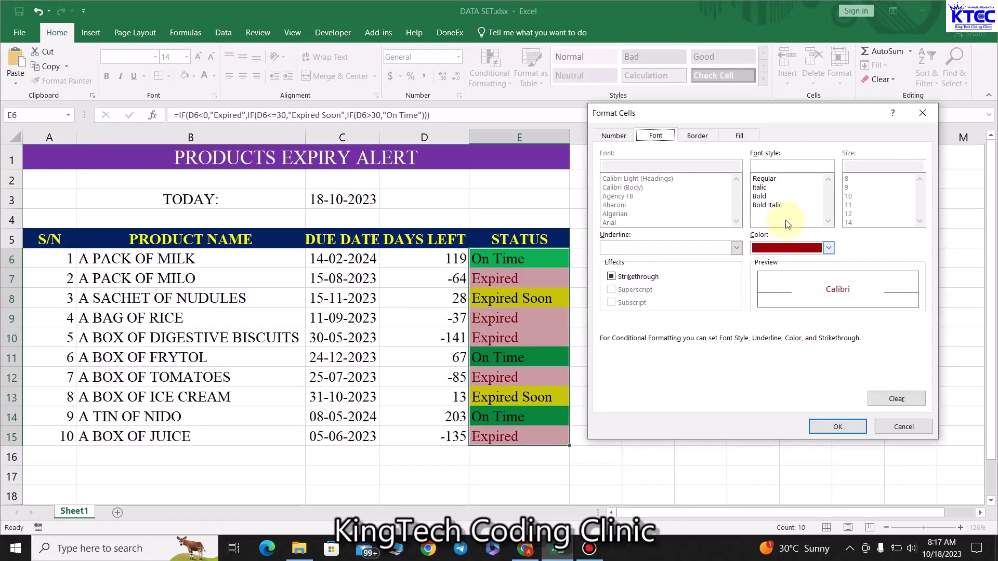
click(739, 136)
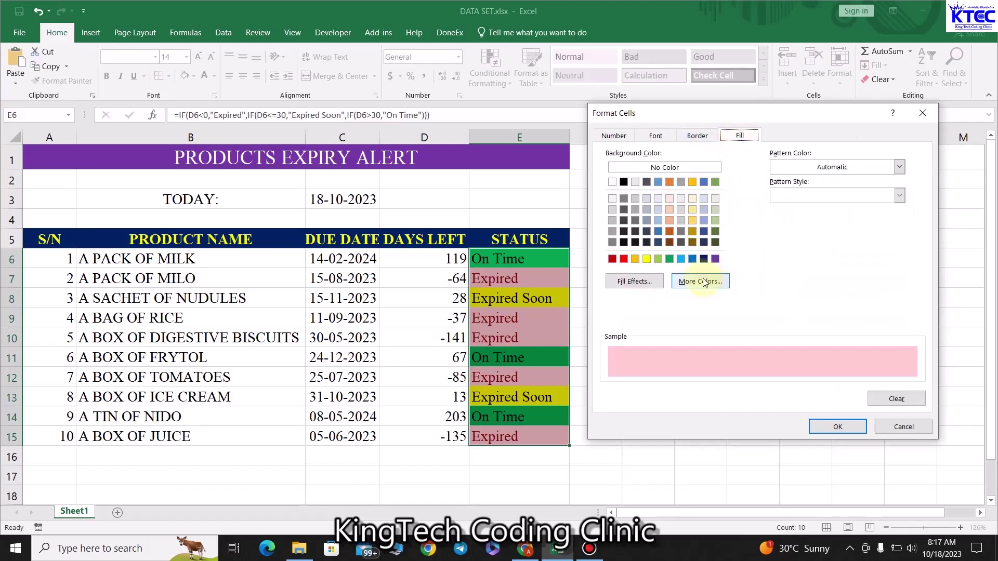
click(624, 260)
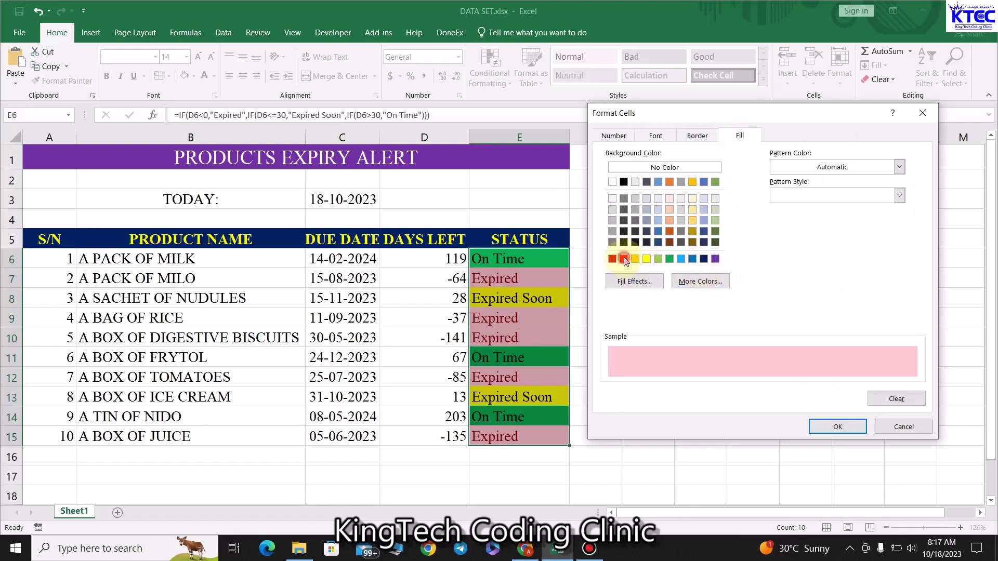
click(656, 136)
click(826, 249)
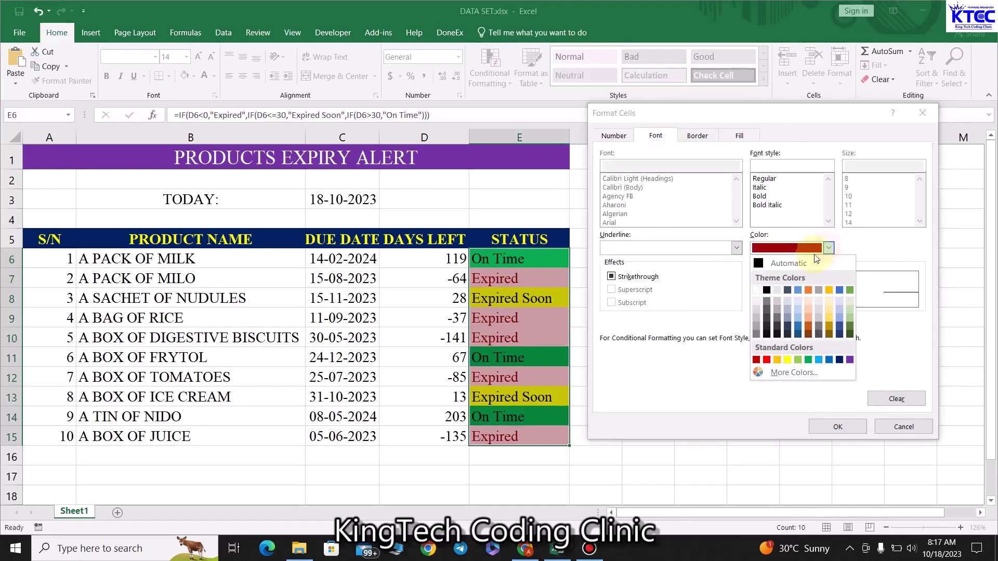
click(756, 292)
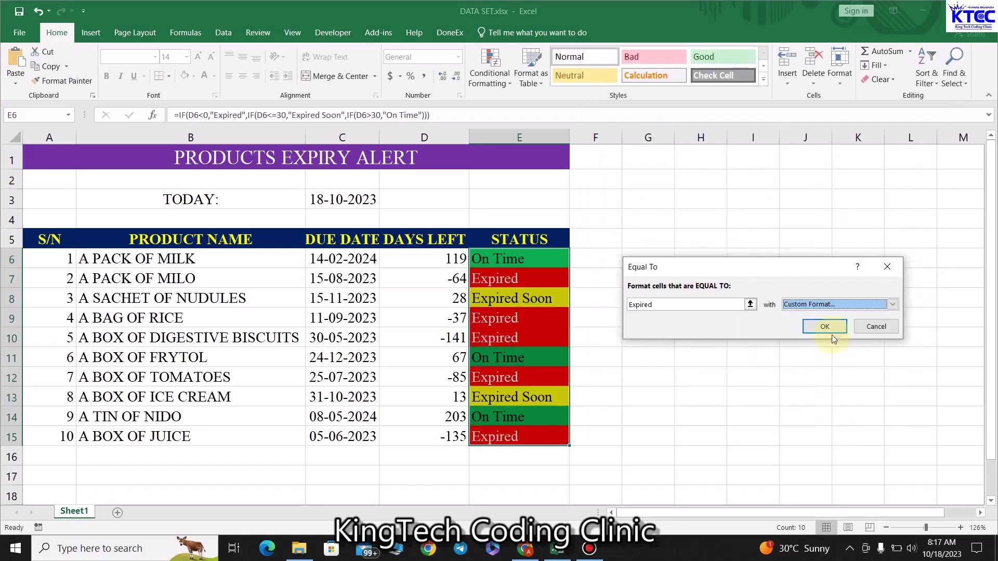
click(825, 327)
click(717, 315)
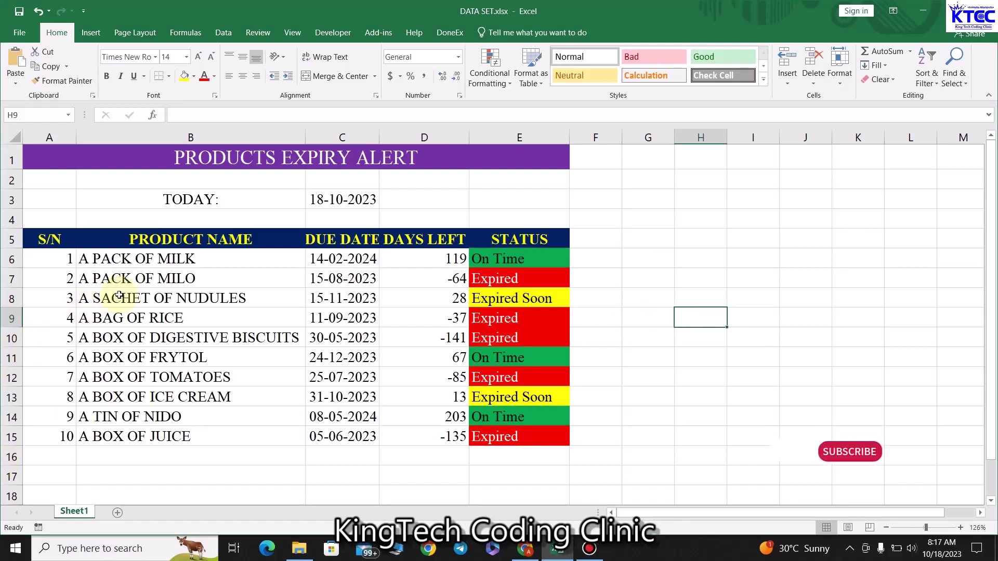
drag(146, 259, 151, 436)
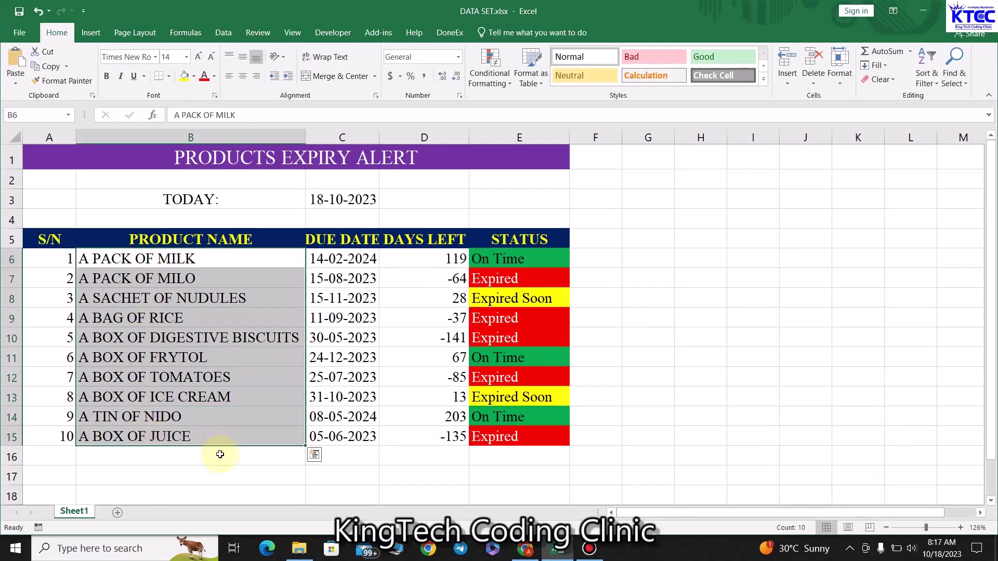
click(220, 455)
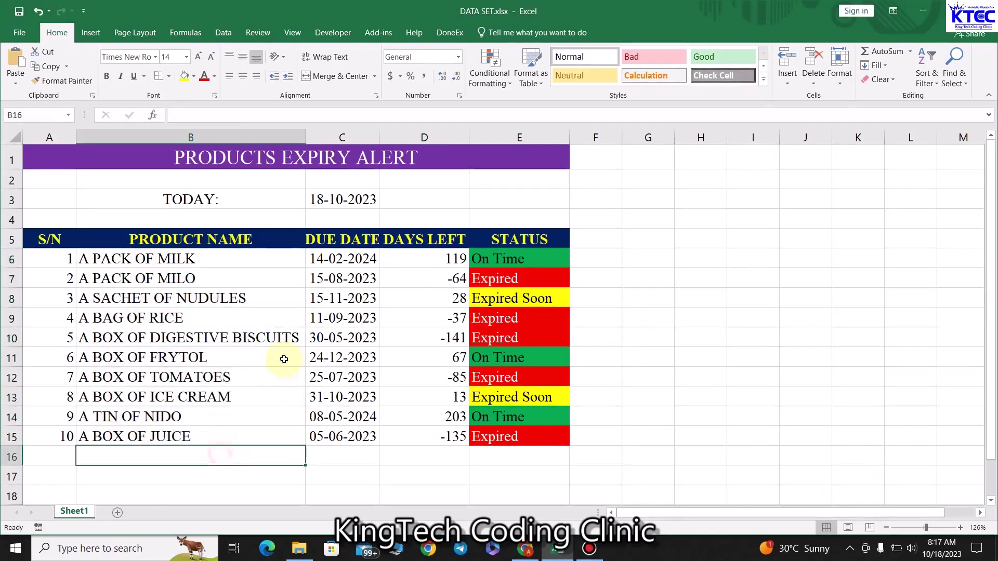
click(346, 256)
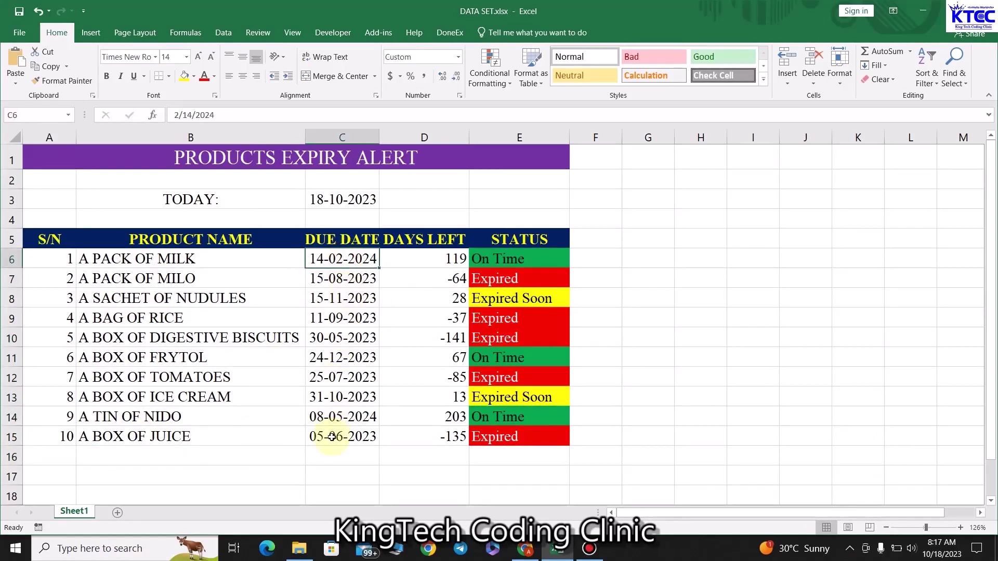
click(453, 258)
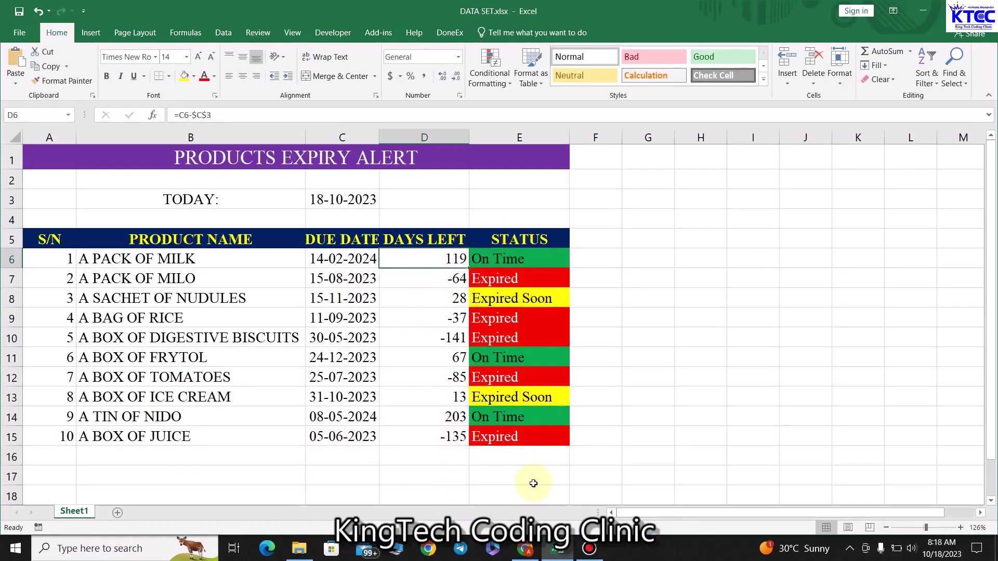
click(675, 302)
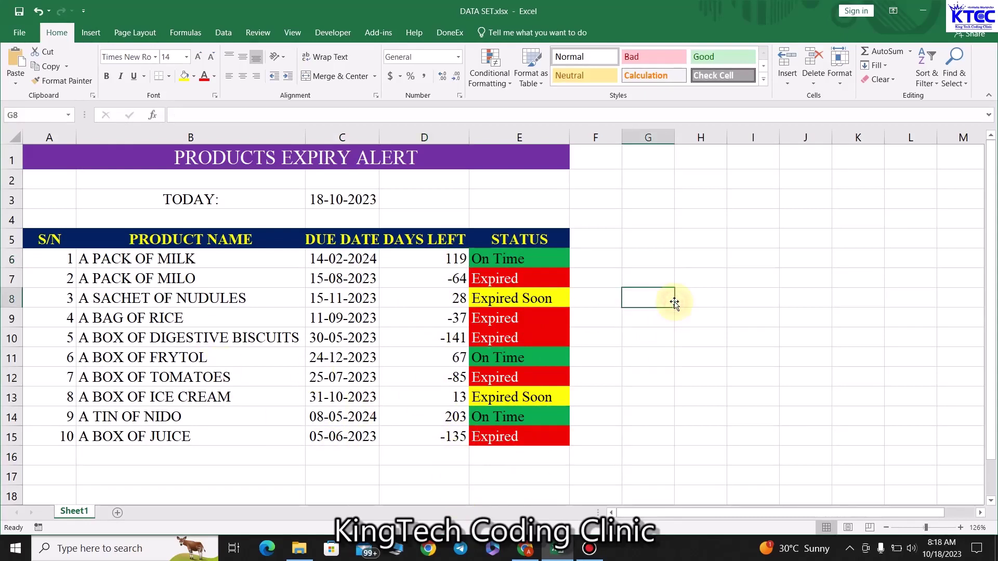